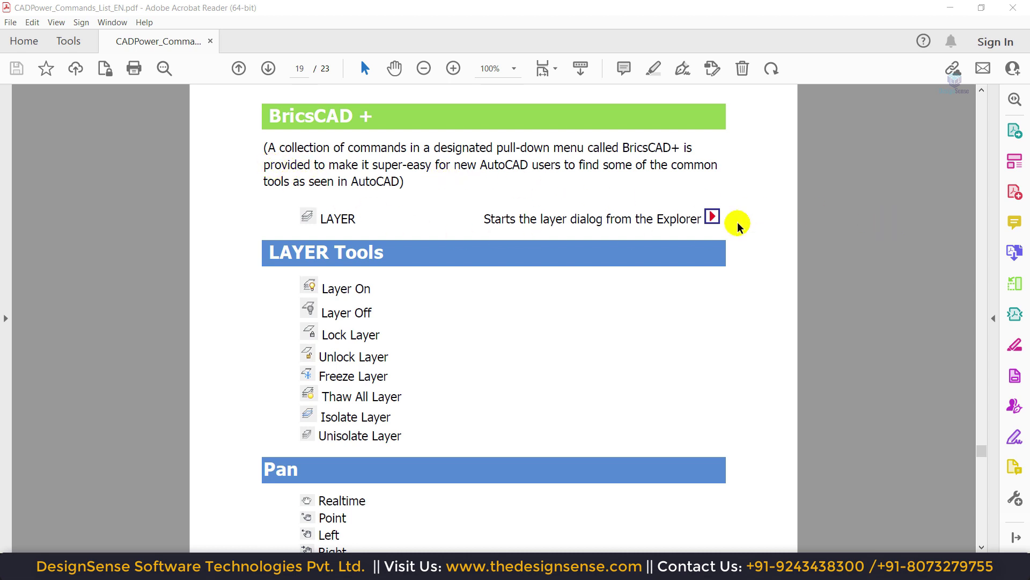
Scroll the CADPower_Commands_List_EN.pdf from page 19 down to the Support section on page 22
scroll(758, 221, "down", 3)
scroll(759, 220, "down", 9)
scroll(758, 220, "down", 18)
scroll(759, 221, "down", 20)
scroll(759, 220, "down", 16)
scroll(759, 221, "down", 3)
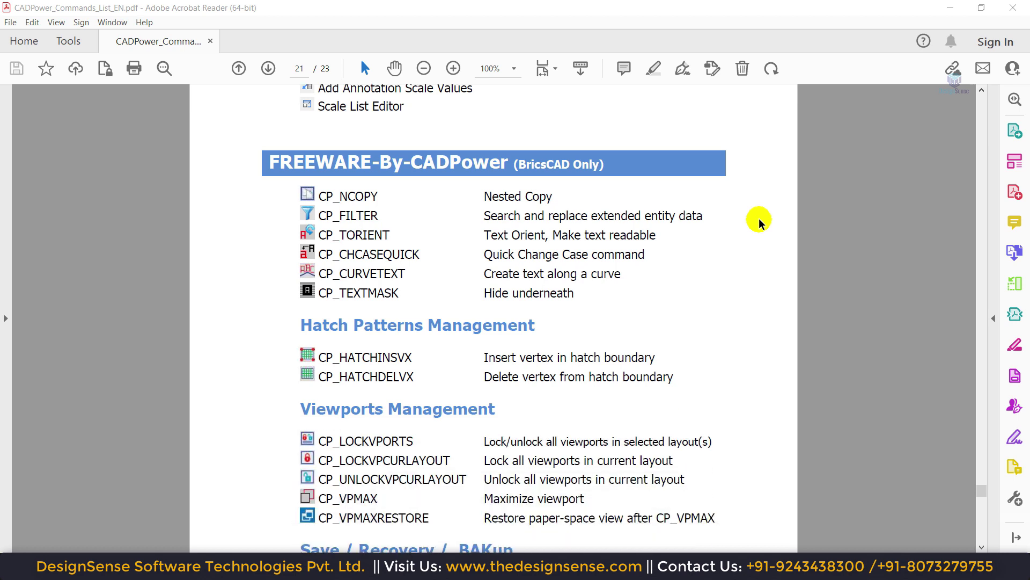
scroll(759, 221, "down", 1)
scroll(759, 220, "down", 4)
scroll(758, 221, "down", 11)
scroll(758, 220, "down", 14)
scroll(758, 221, "down", 7)
scroll(758, 221, "up", 2)
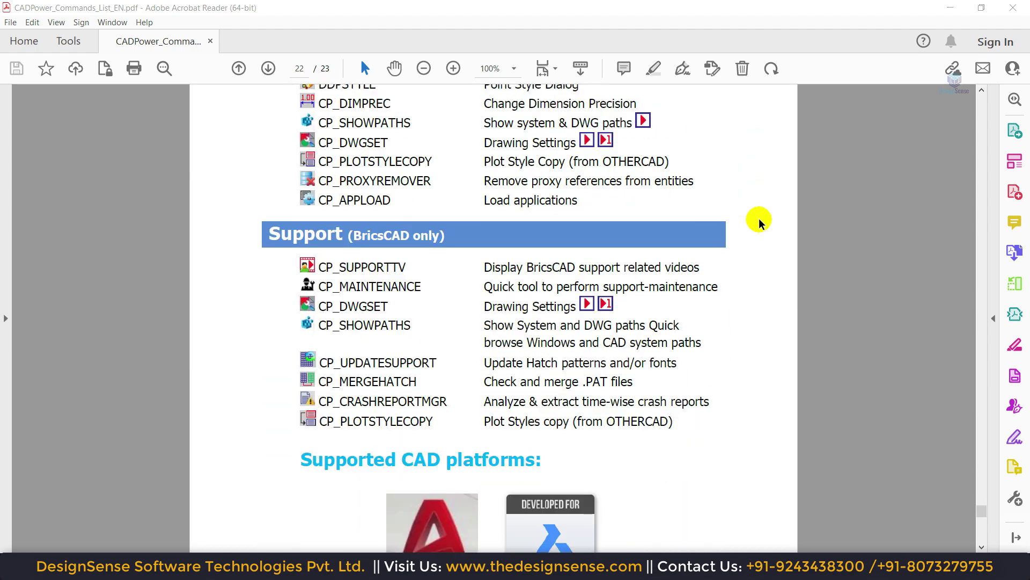
scroll(758, 221, "down", 6)
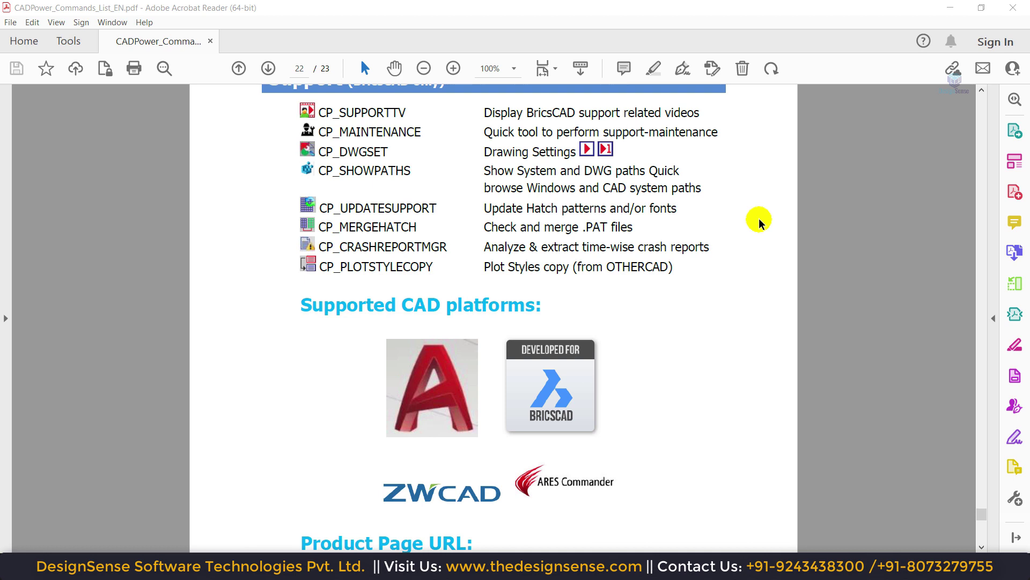
scroll(759, 221, "down", 3)
scroll(759, 220, "up", 4)
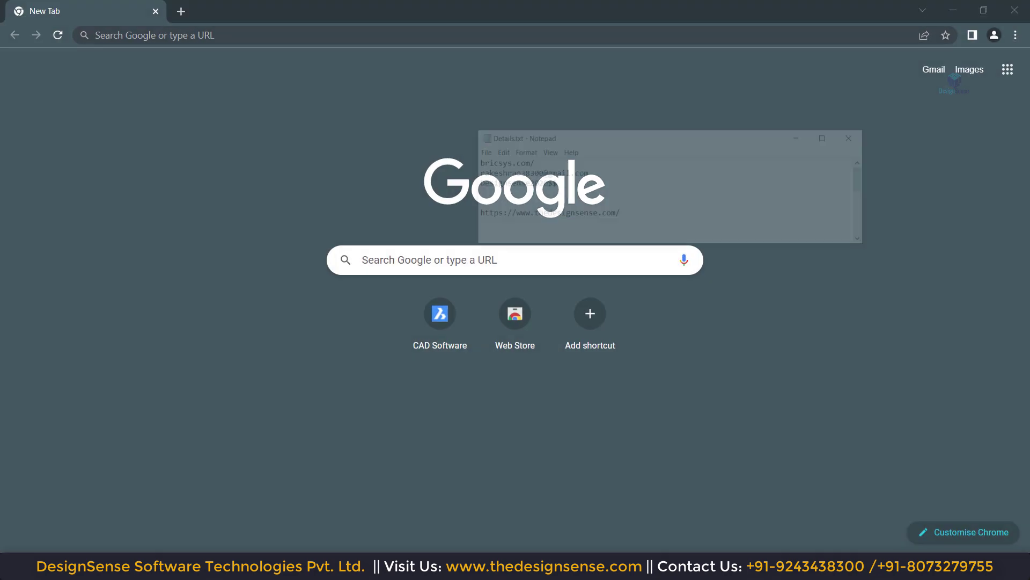
Load bricsys.com/ in Chrome using the address copied from the Details.txt notes
key("alt+Tab")
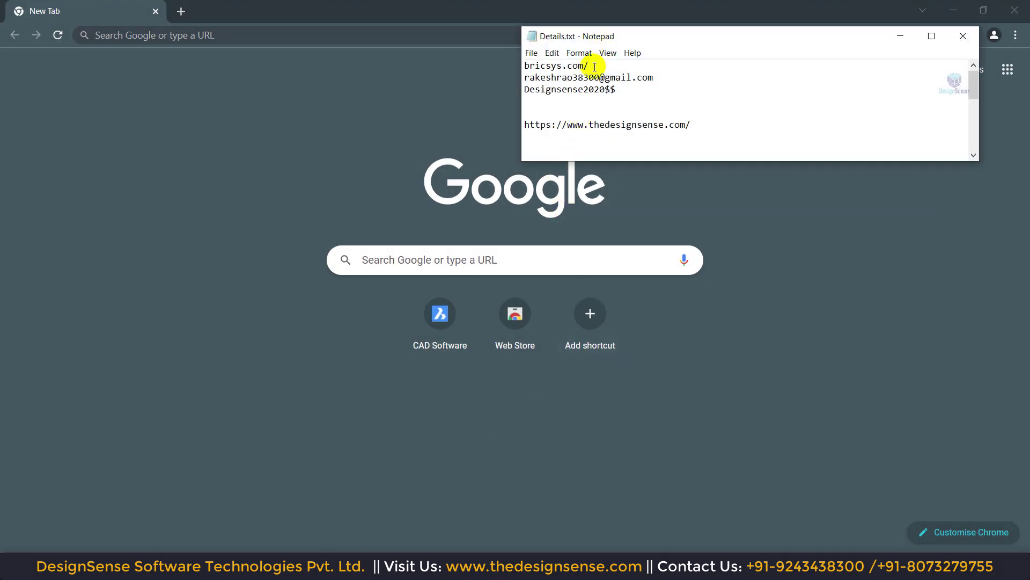
left_click_drag(594, 66, 468, 65)
key("ctrl+c")
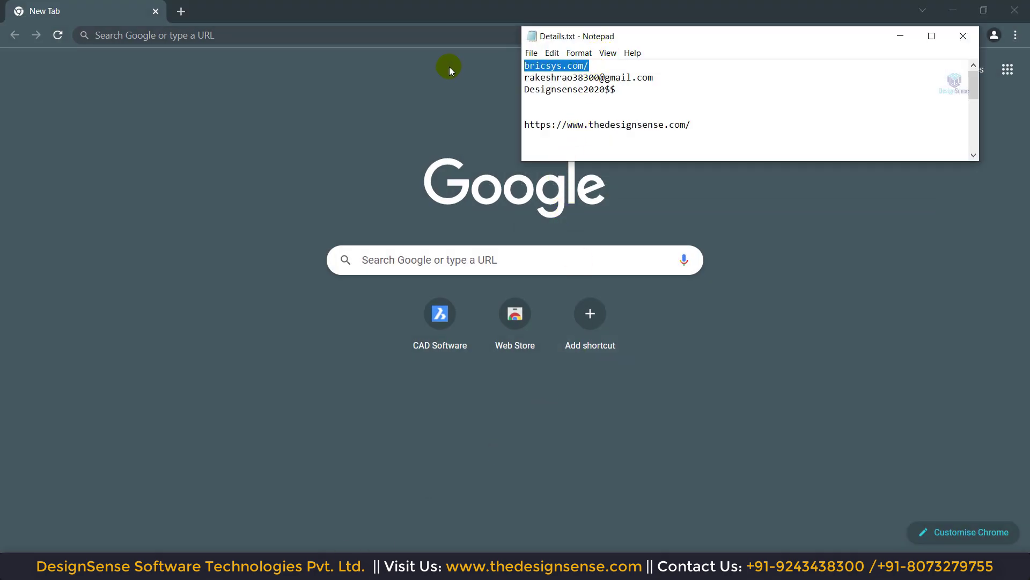
left_click(301, 37)
key("ctrl+v")
key("Return")
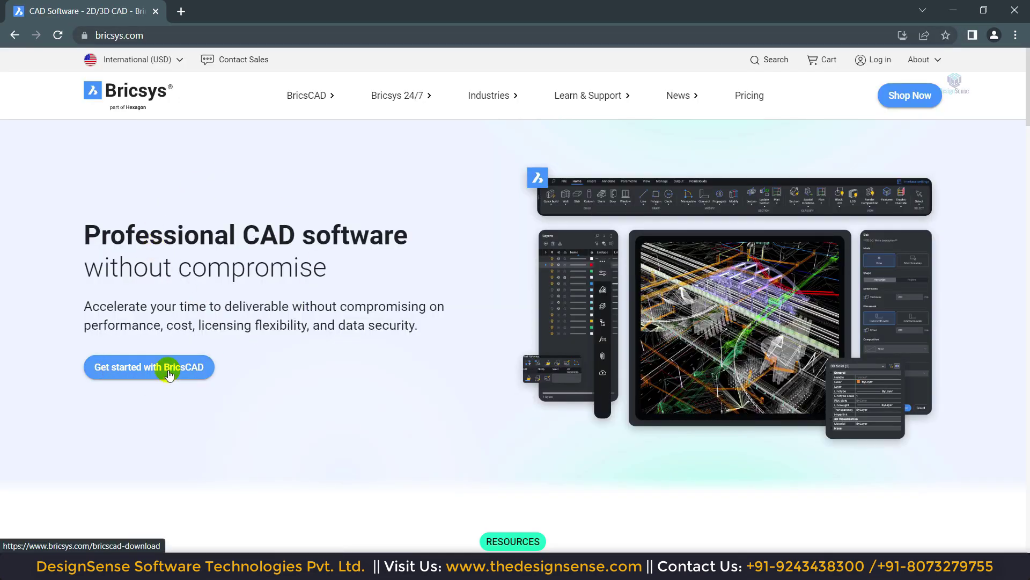
Go to the Bricsys login from the BricsCAD download page and enter the account e-mail from the notes
left_click(168, 374)
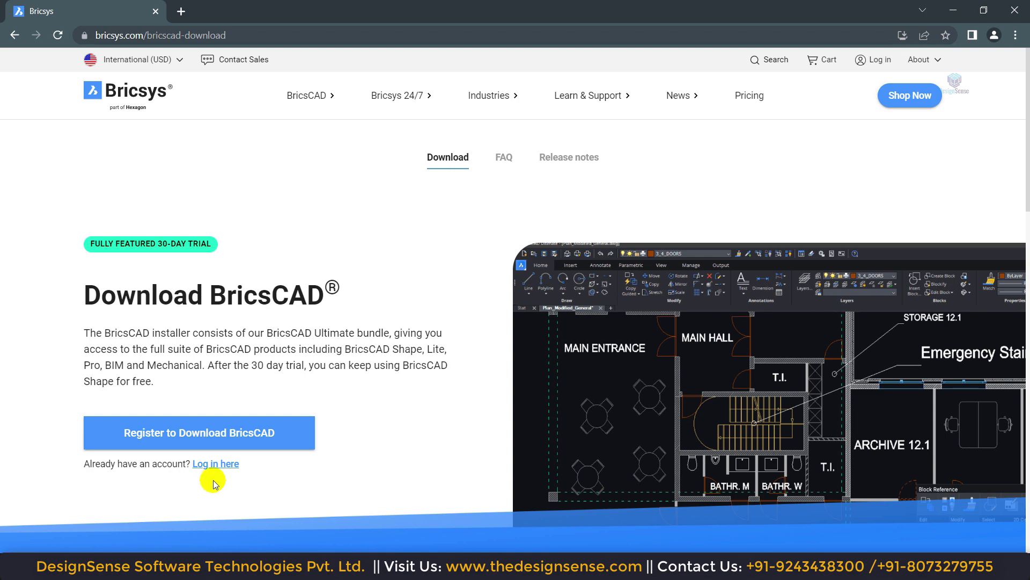
left_click(216, 464)
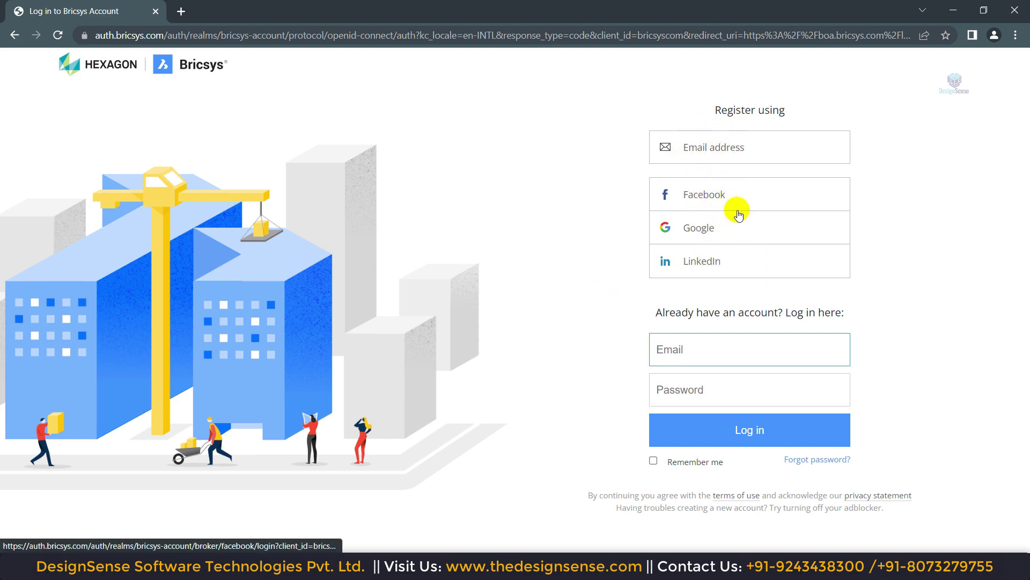
key("alt+Tab")
left_click_drag(655, 77, 515, 76)
key("ctrl+c")
left_click(713, 351)
key("ctrl+v")
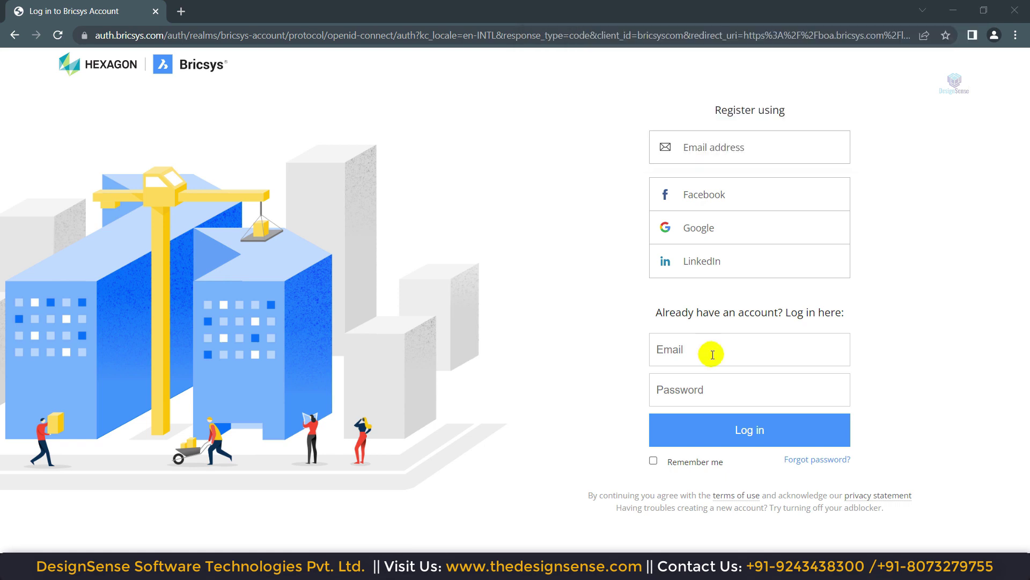
Fill in the account password from the notes and log in to the Bricsys account
key("alt+Tab")
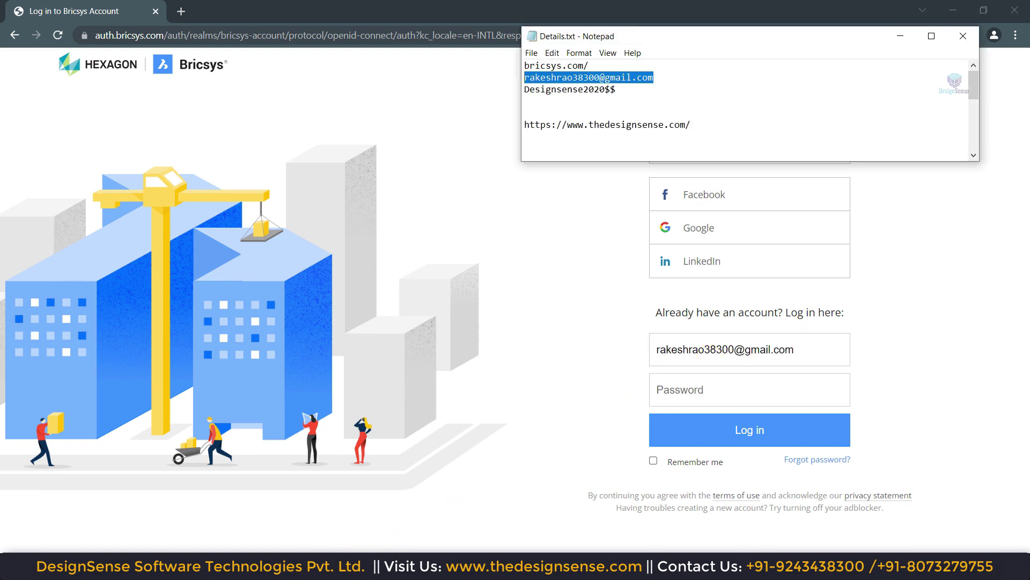
left_click_drag(632, 92, 479, 92)
key("ctrl+c")
left_click(720, 388)
key("ctrl+v")
left_click(709, 432)
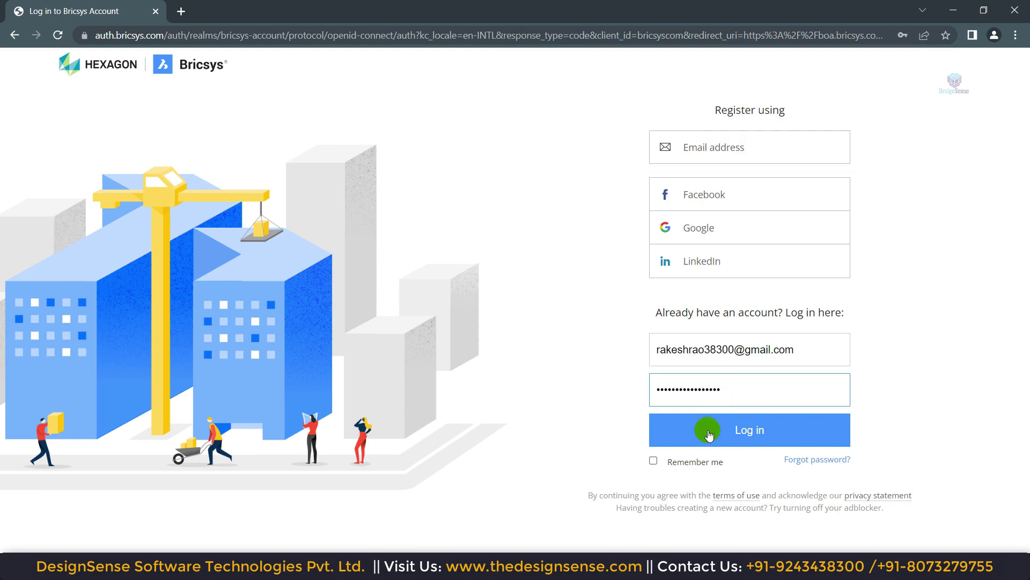
left_click(744, 433)
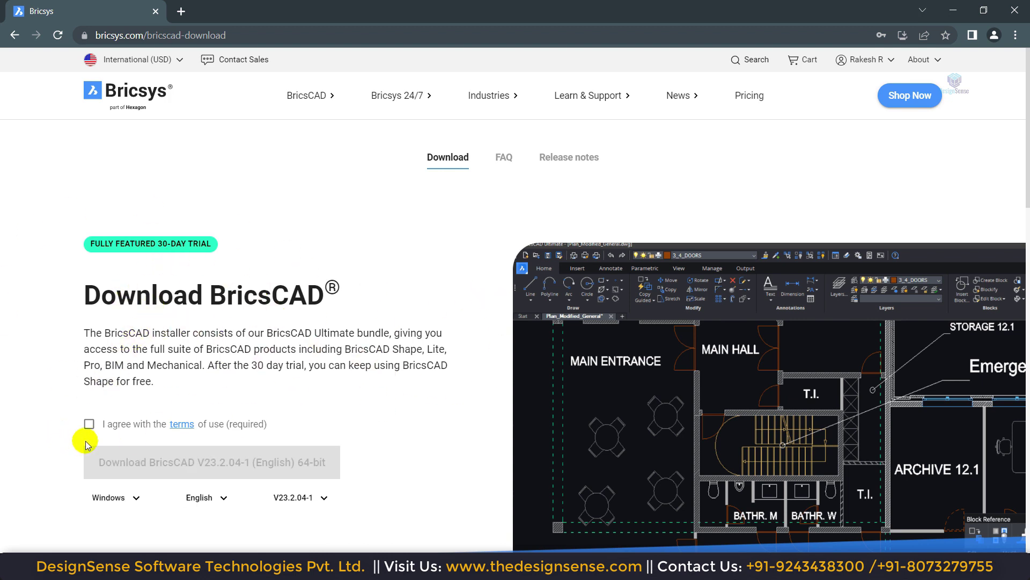
Accept the terms and download BricsCAD V23.2.04-1 (English) 64-bit for Windows
left_click(90, 424)
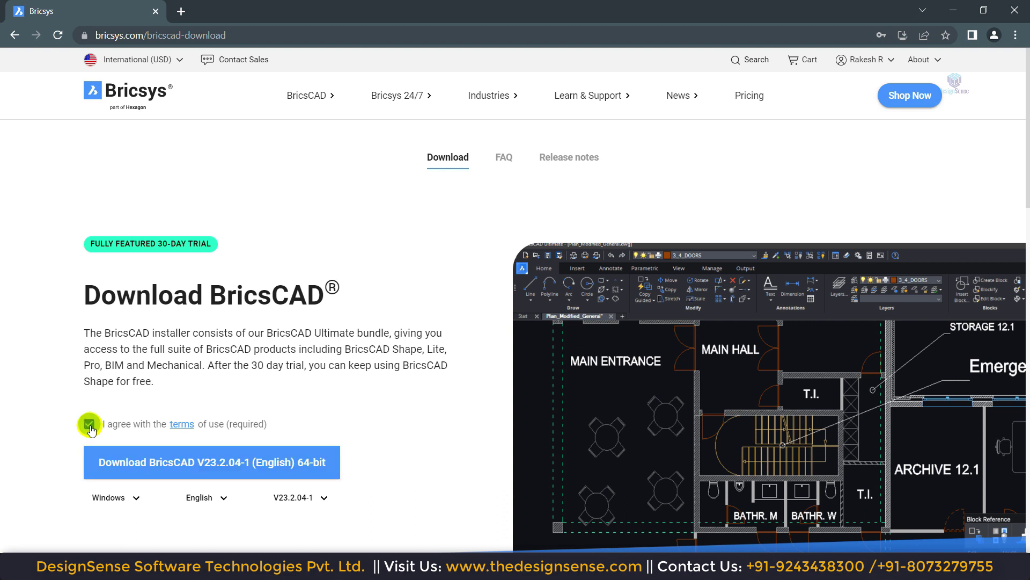
left_click(137, 497)
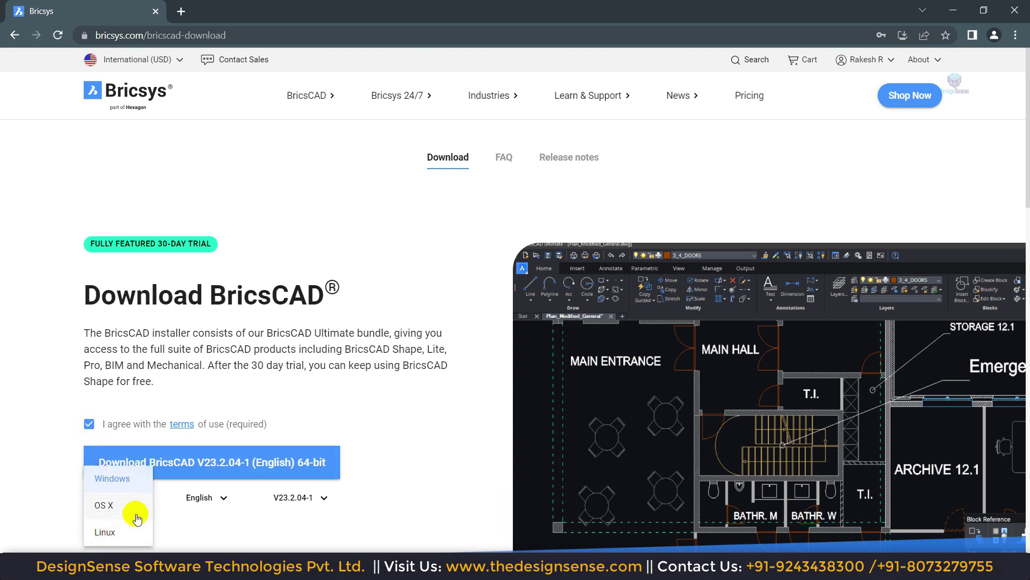
left_click(180, 519)
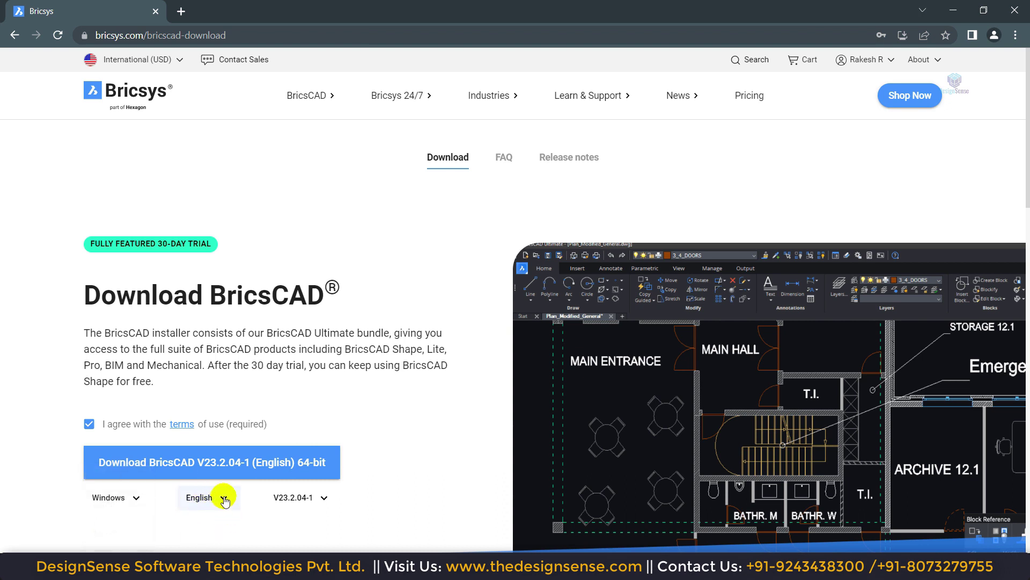
left_click(322, 498)
left_click(345, 483)
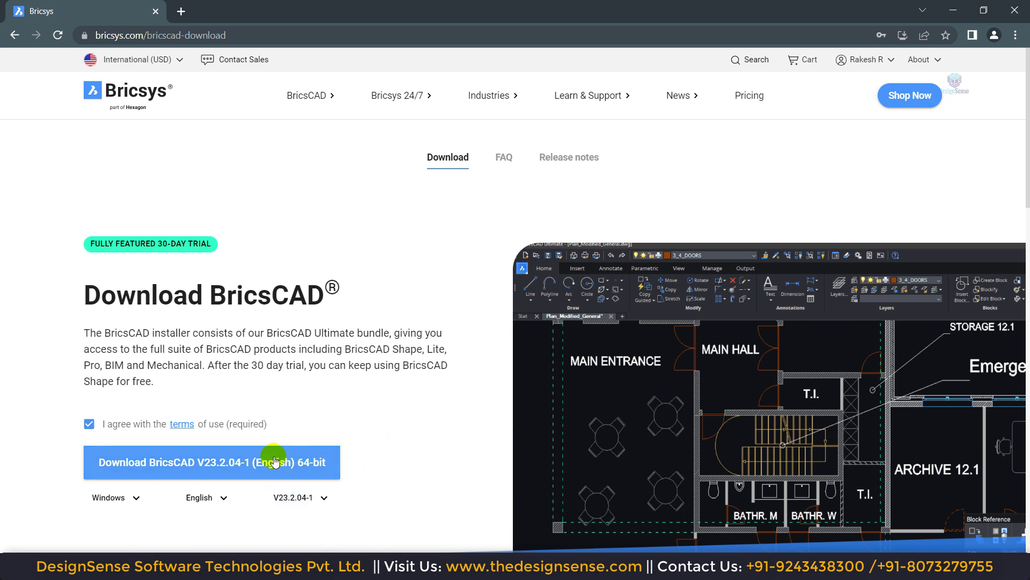
left_click(194, 467)
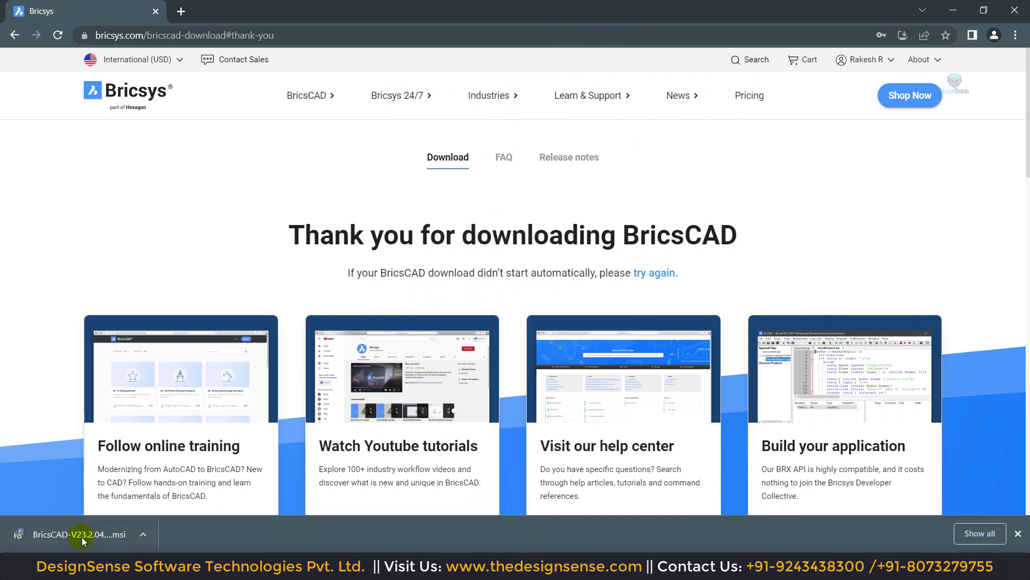
Run the BricsCAD installer, accept the license agreement and keep the default install folder
left_click(82, 540)
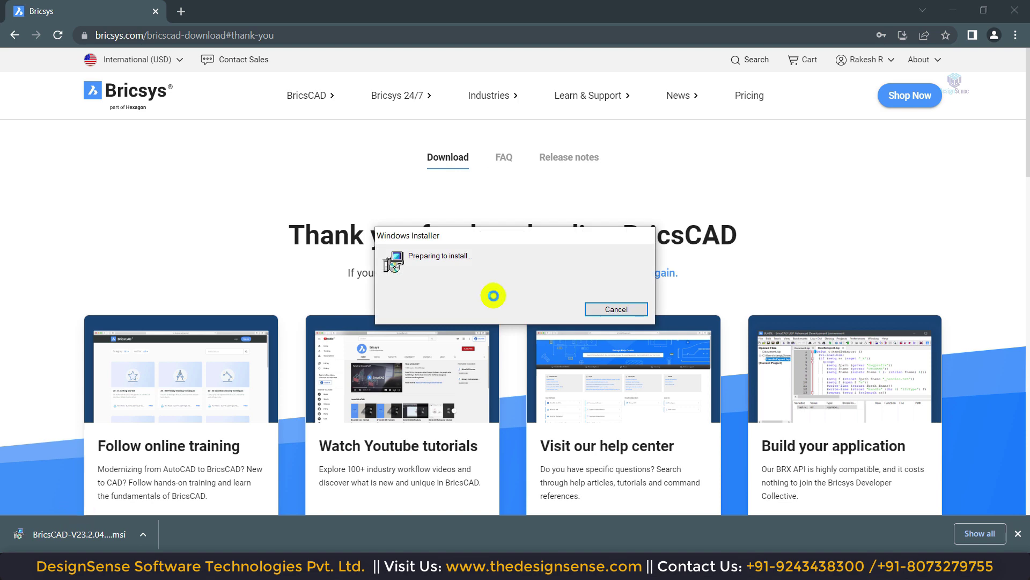
left_click(585, 389)
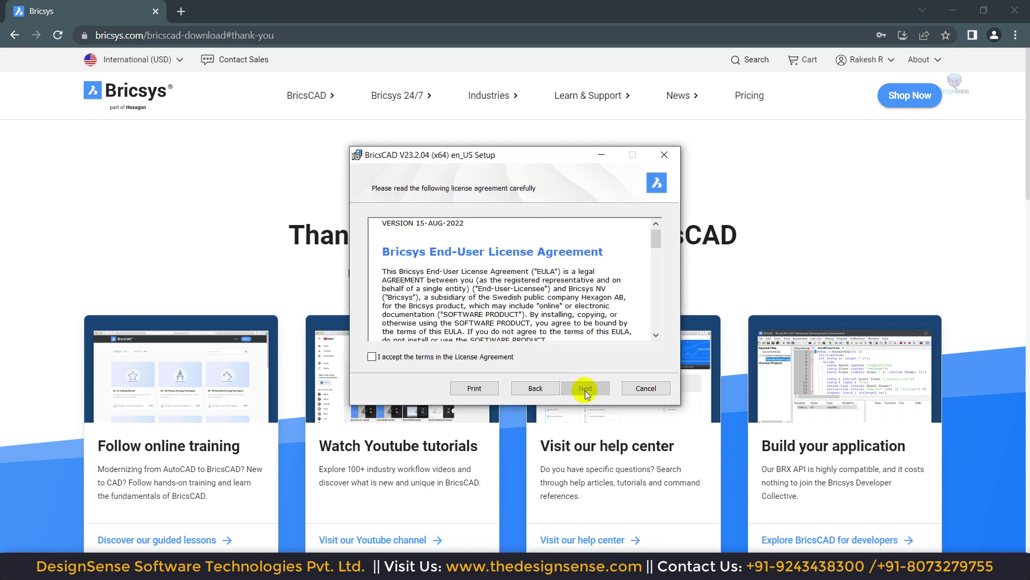
left_click(372, 358)
left_click(574, 388)
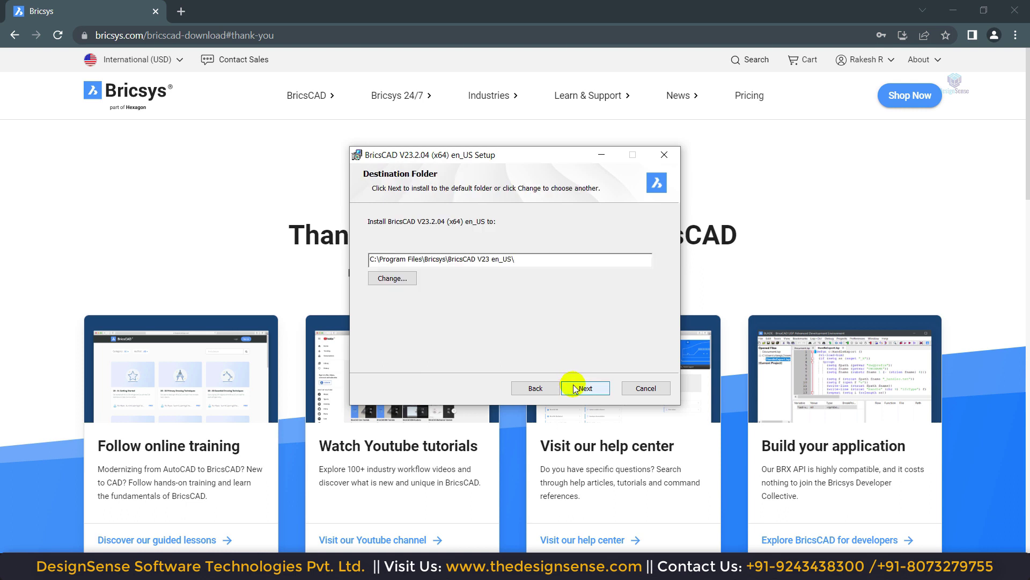
left_click_drag(524, 258, 363, 256)
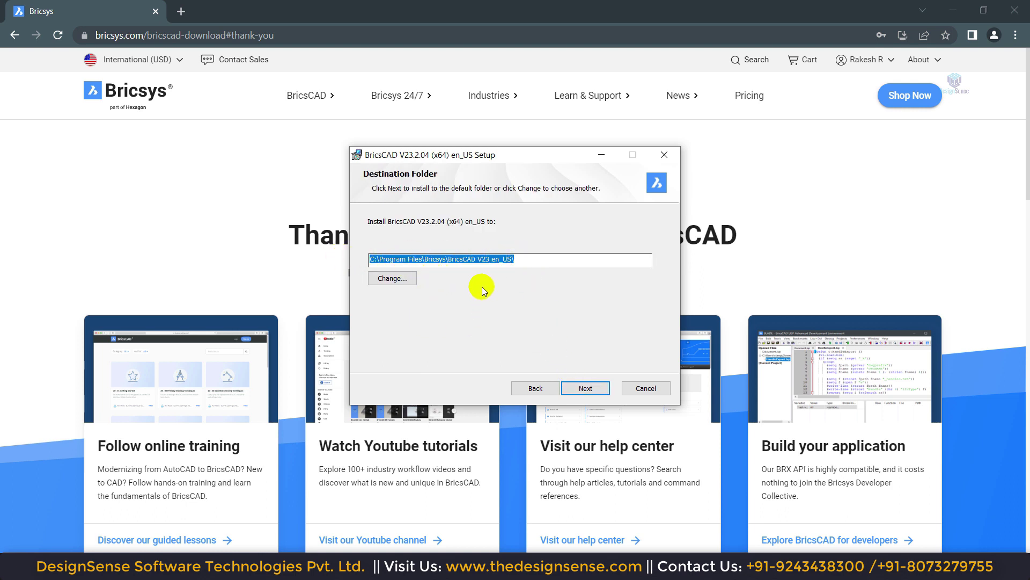
left_click(589, 388)
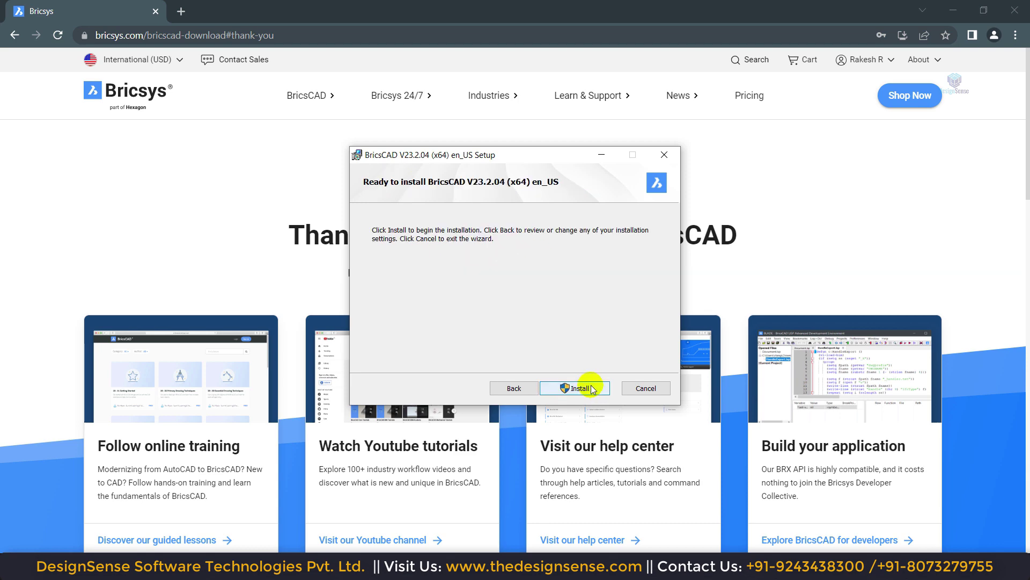
Turn off the release notes, keep the file associations, then install and finish setup
left_click(590, 388)
left_click(439, 288)
left_click(584, 387)
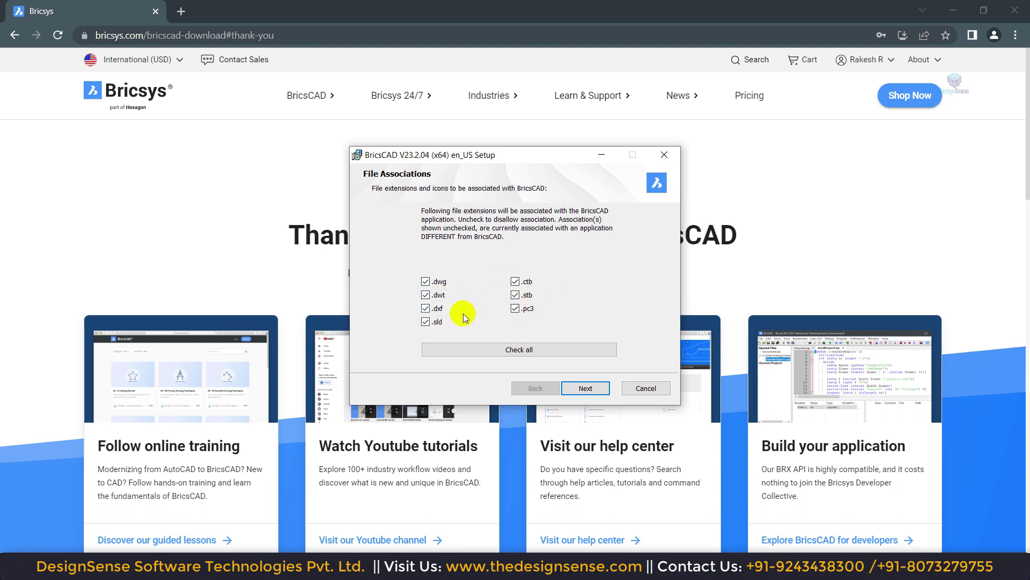
left_click(602, 391)
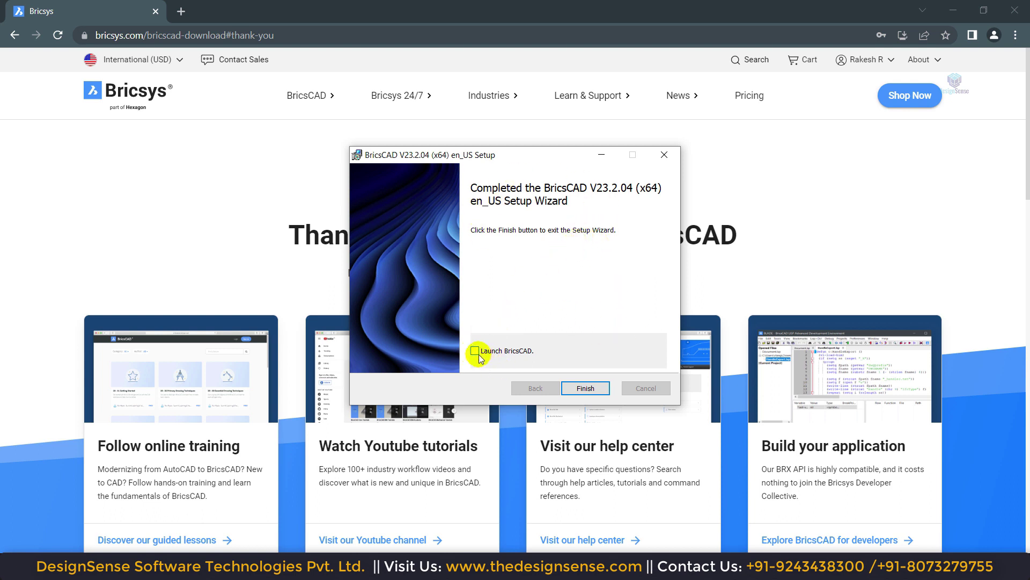
left_click(581, 388)
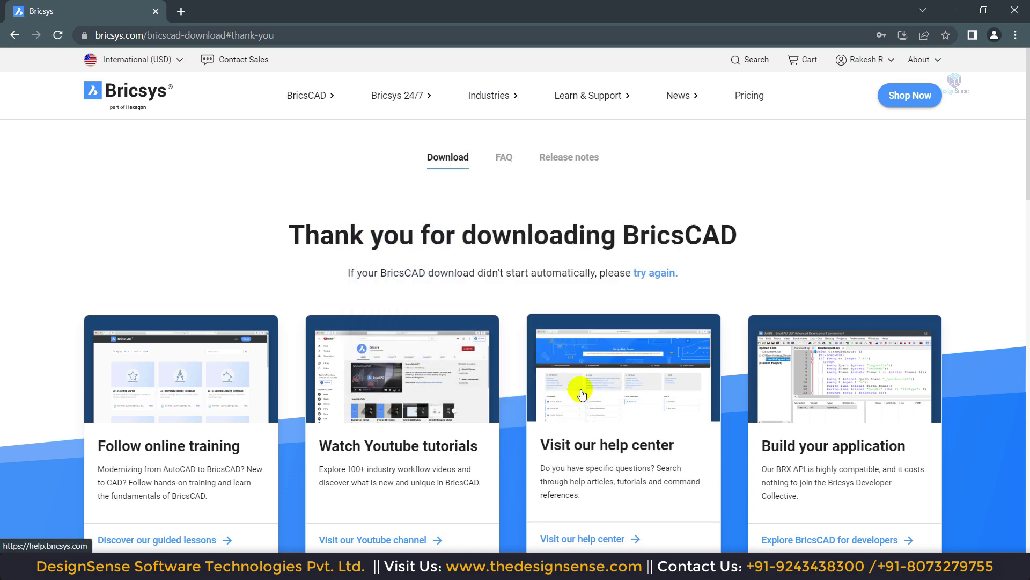
Minimize Chrome and the Details.txt Notepad window
left_click(954, 12)
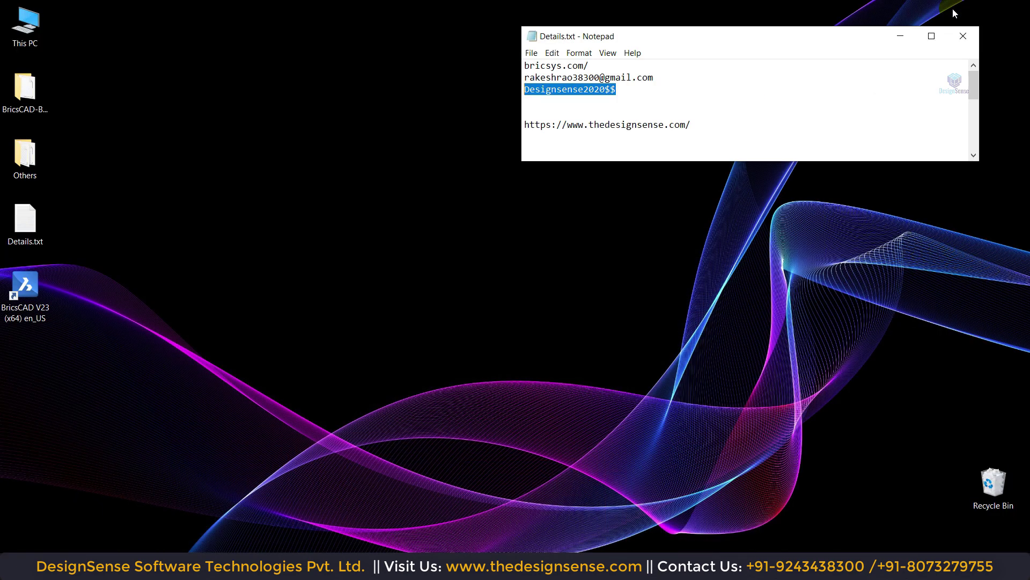
left_click(894, 36)
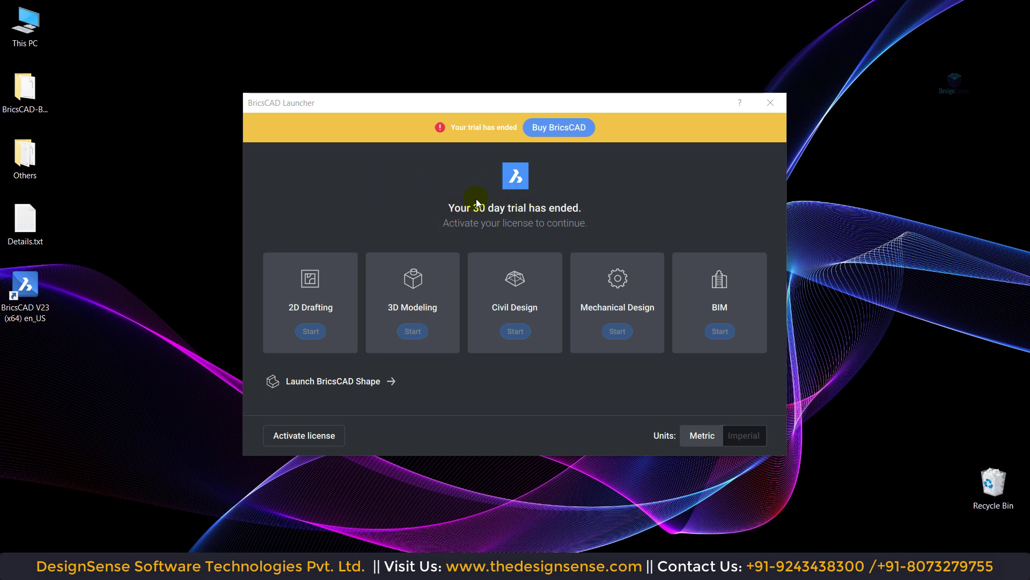
Activate the BricsCAD license by submitting the license key and acknowledging the success message
left_click(301, 438)
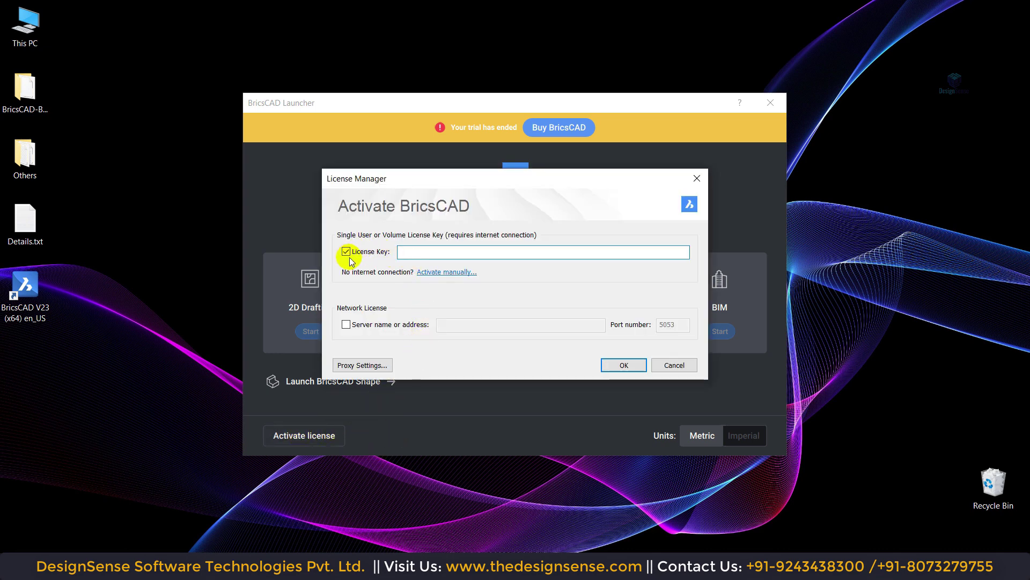
left_click(408, 253)
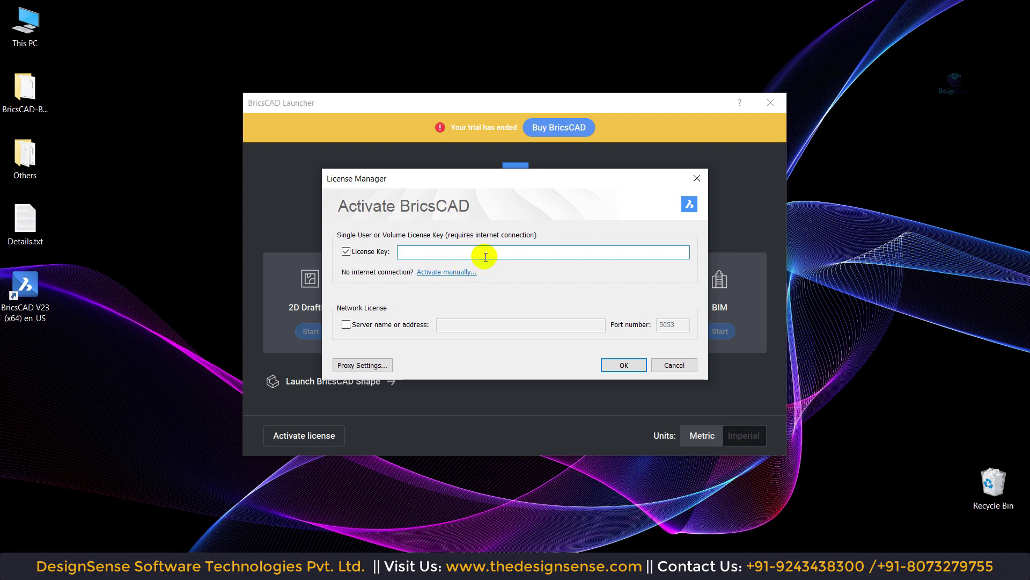
key("ctrl+v")
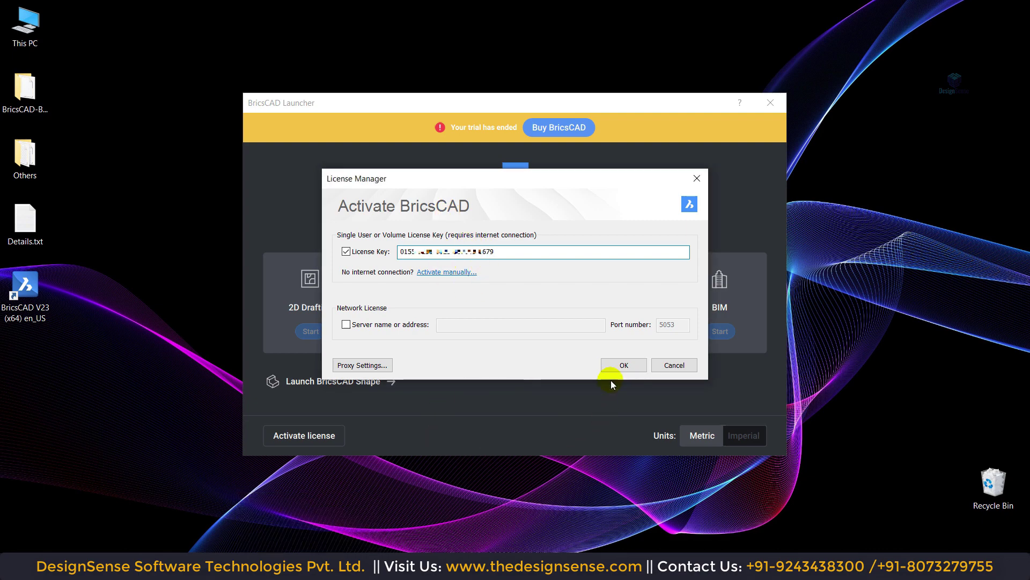
left_click(625, 363)
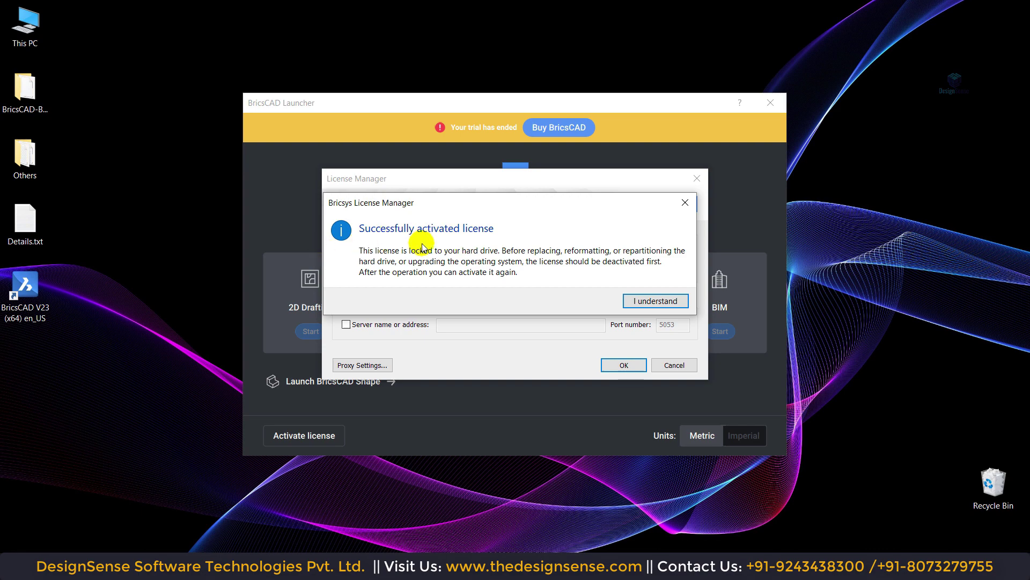
left_click(652, 302)
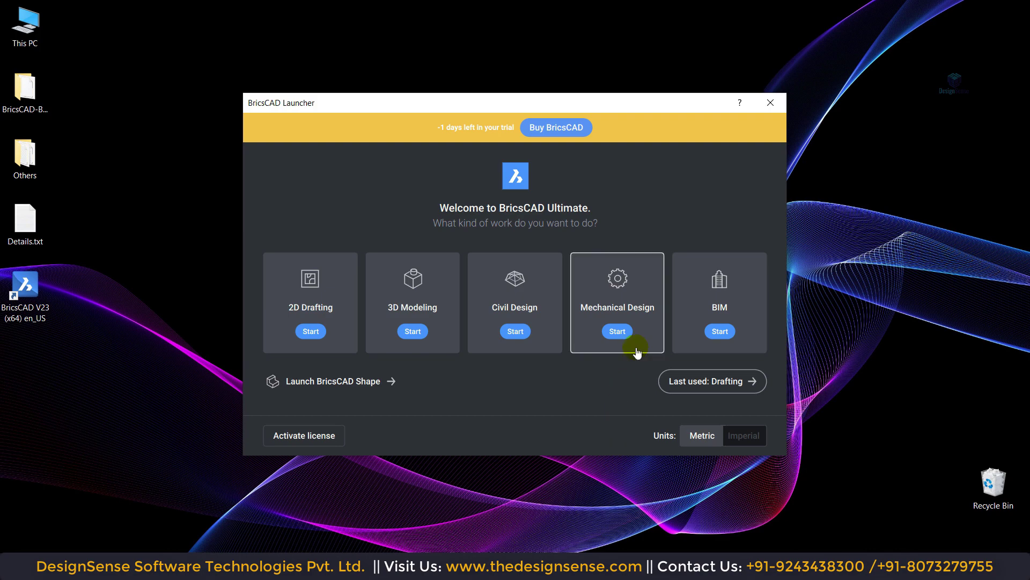
Close the BricsCAD Launcher, then start BricsCAD V23.2.04 from a workspace card
left_click(770, 103)
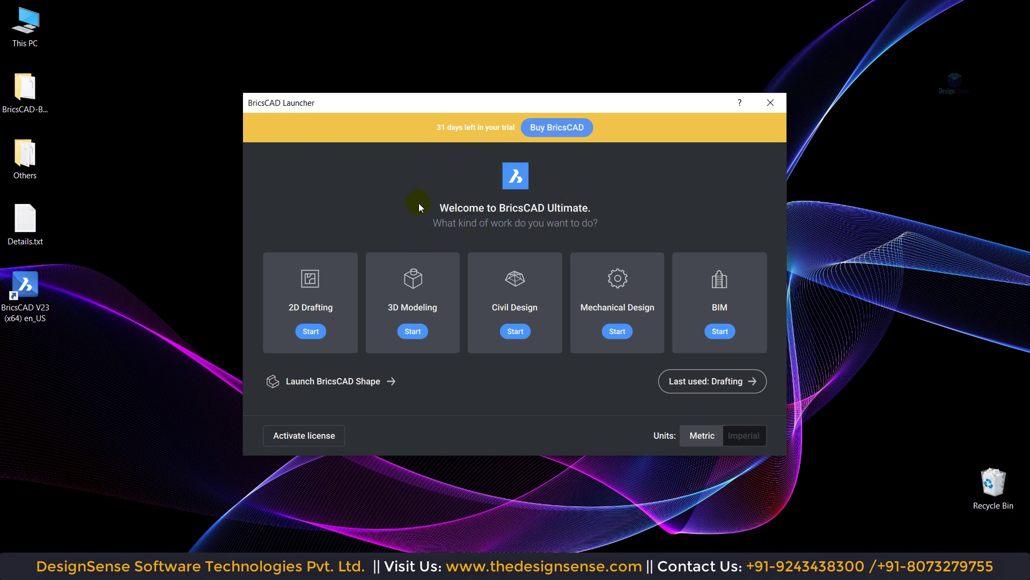
left_click(322, 329)
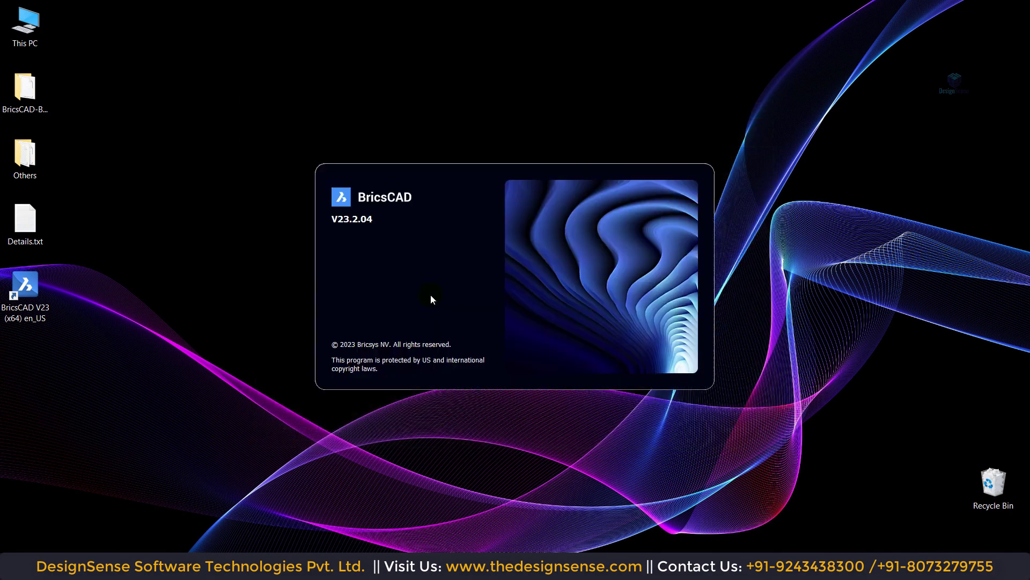
Create a new blank Drawing1 from the Start page, then close BricsCAD
left_click(237, 157)
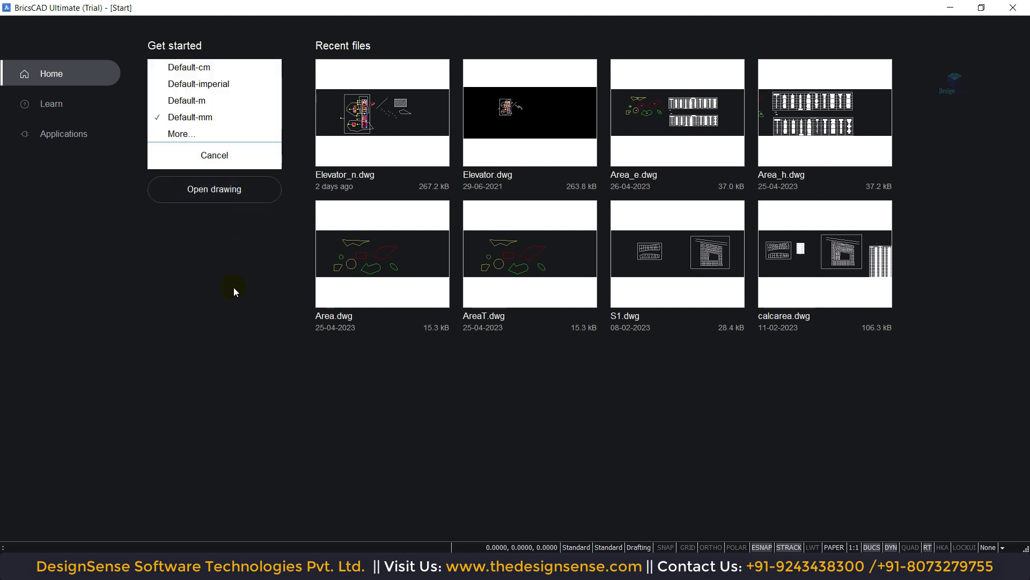
left_click(210, 269)
left_click(213, 105)
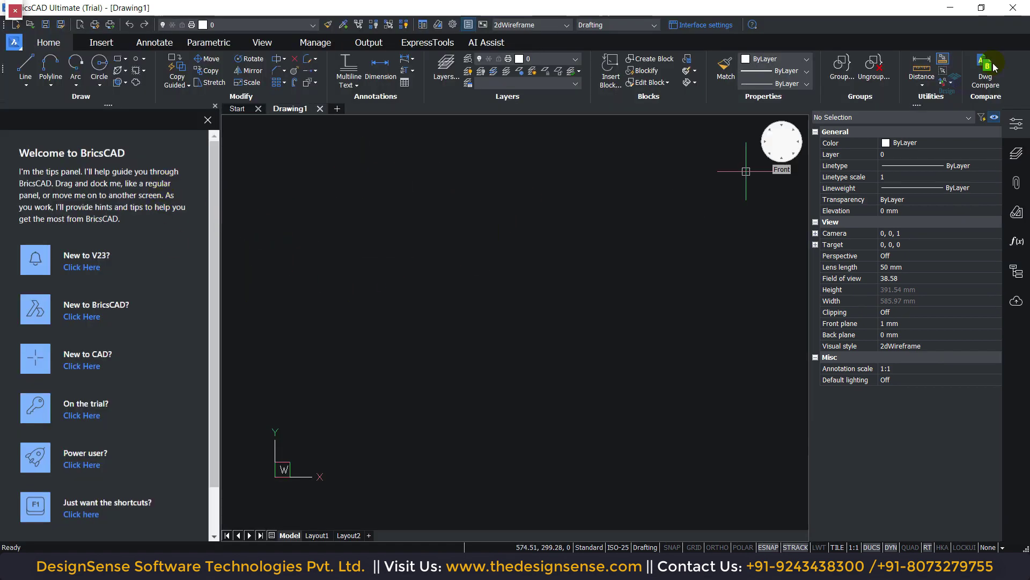
left_click(1024, 6)
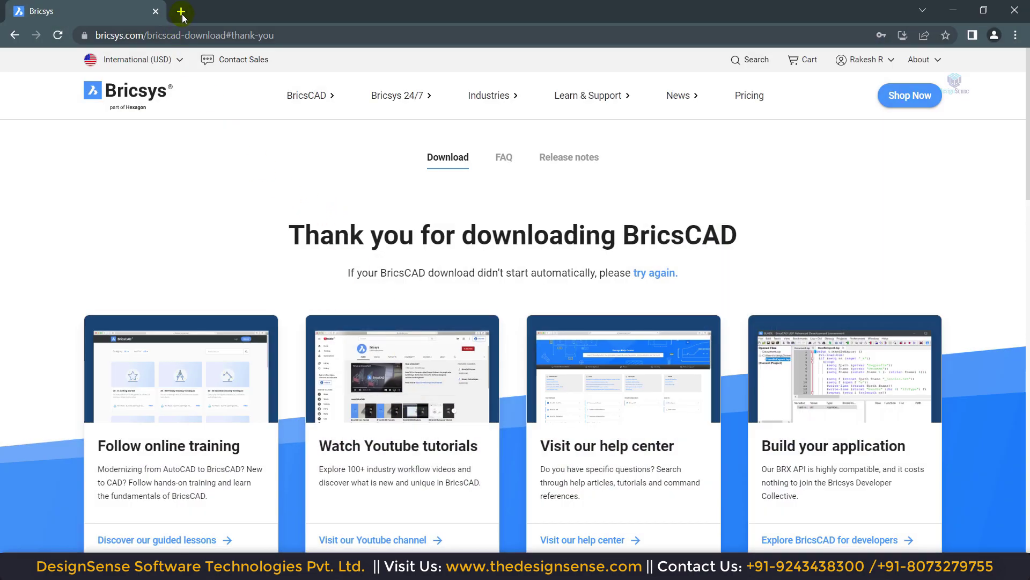
Load thedesignsense.com in a new tab and go to Solution Explorer > CADPower > Full Version
left_click(182, 12)
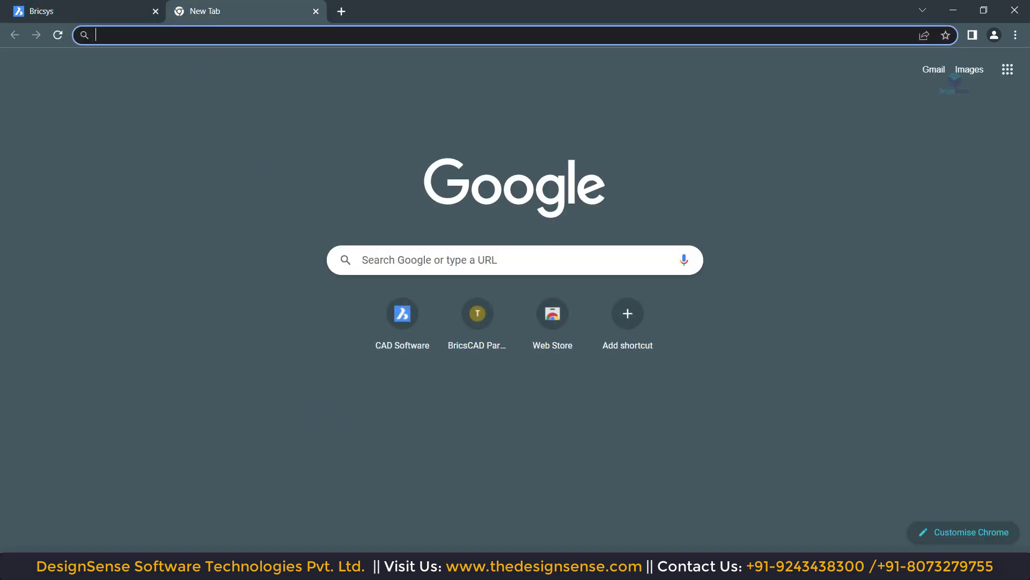
key("alt+Tab")
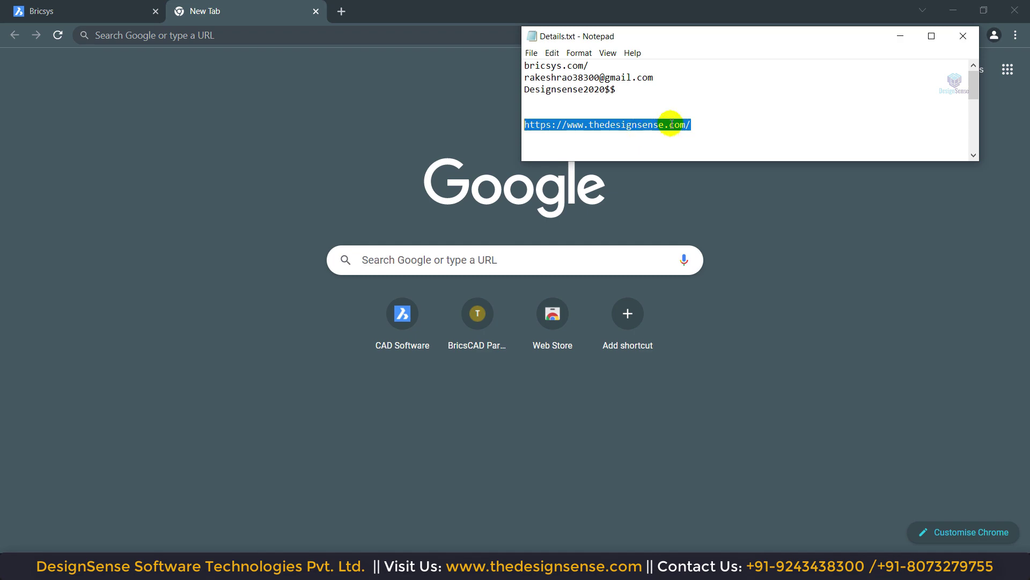
left_click(269, 41)
type("https://www.thedesignsense.com/")
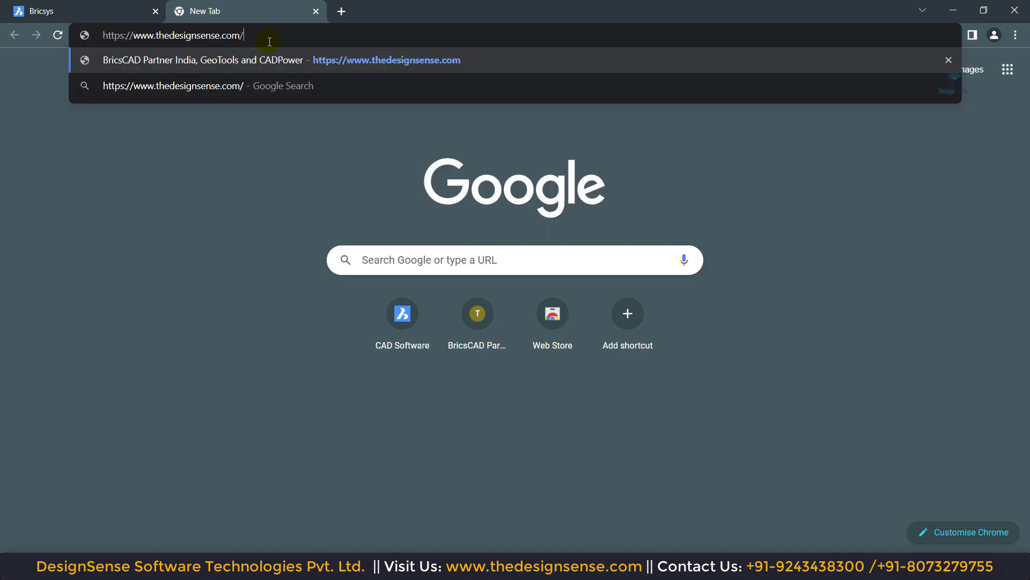
key("Return")
mouse_move(552, 131)
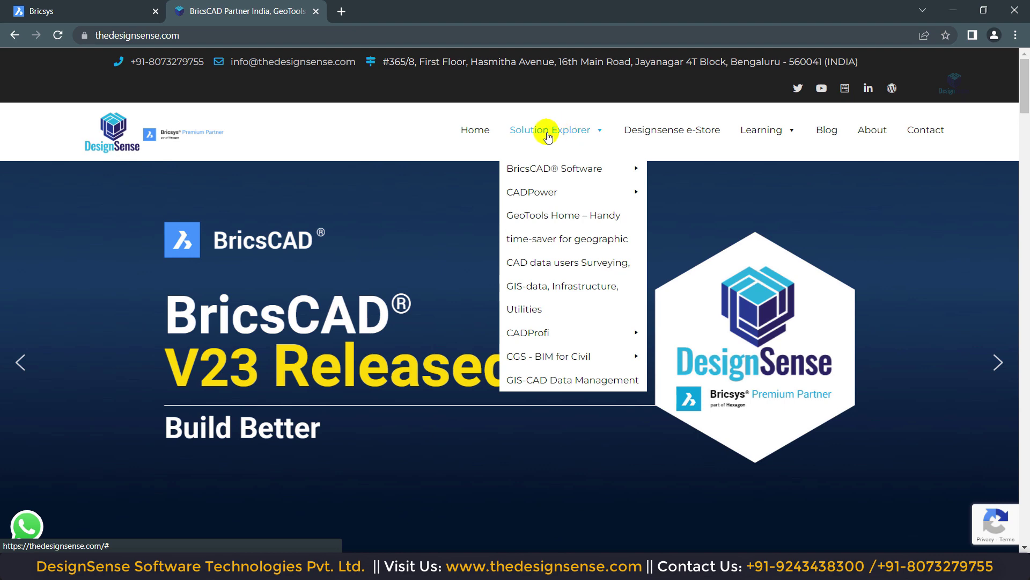
mouse_move(536, 192)
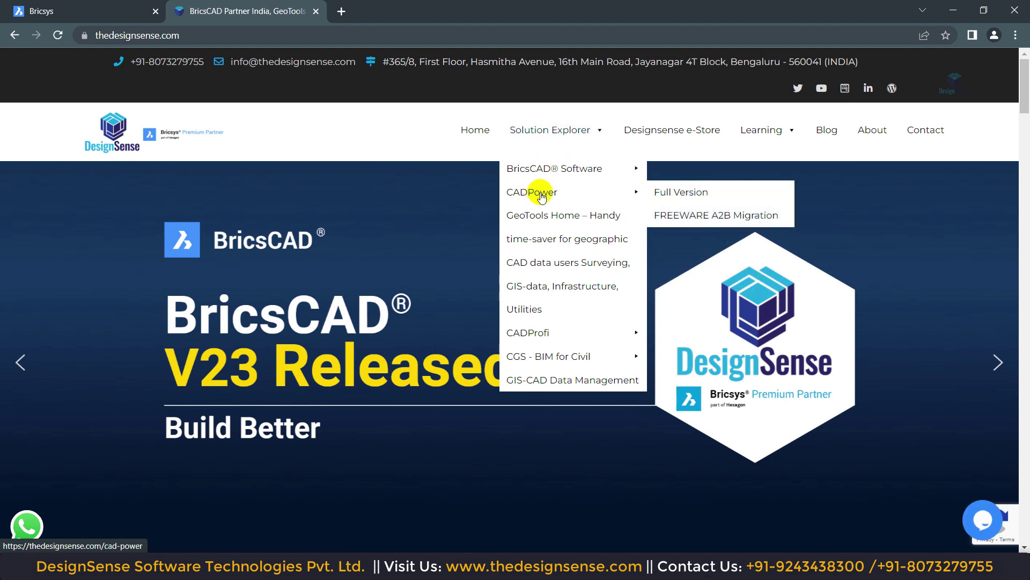
left_click(672, 193)
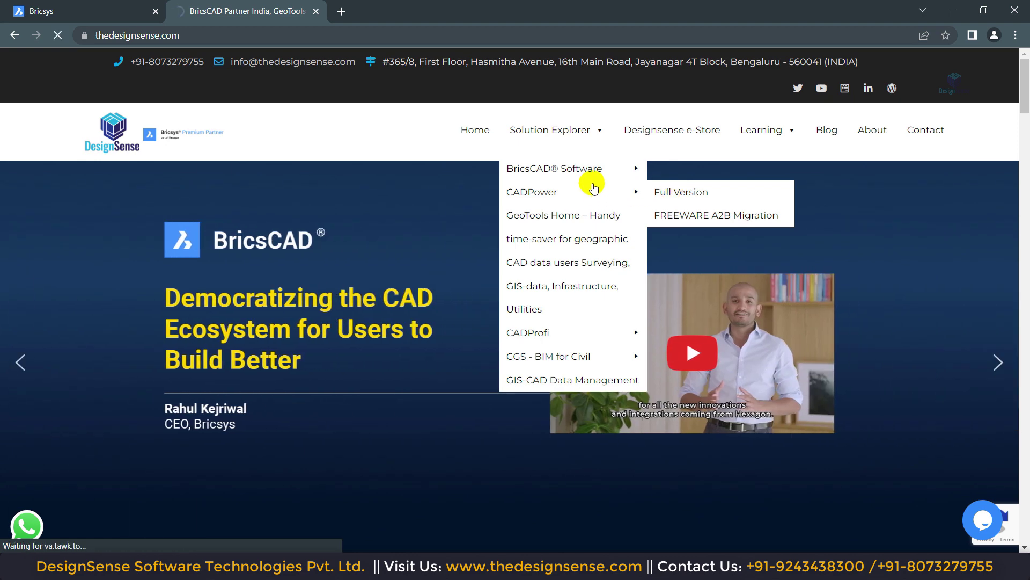
Scroll to the CADPower Trial Downloads table and request the CADPower 23.23 for BricsCAD trial
scroll(350, 245, "down", 5)
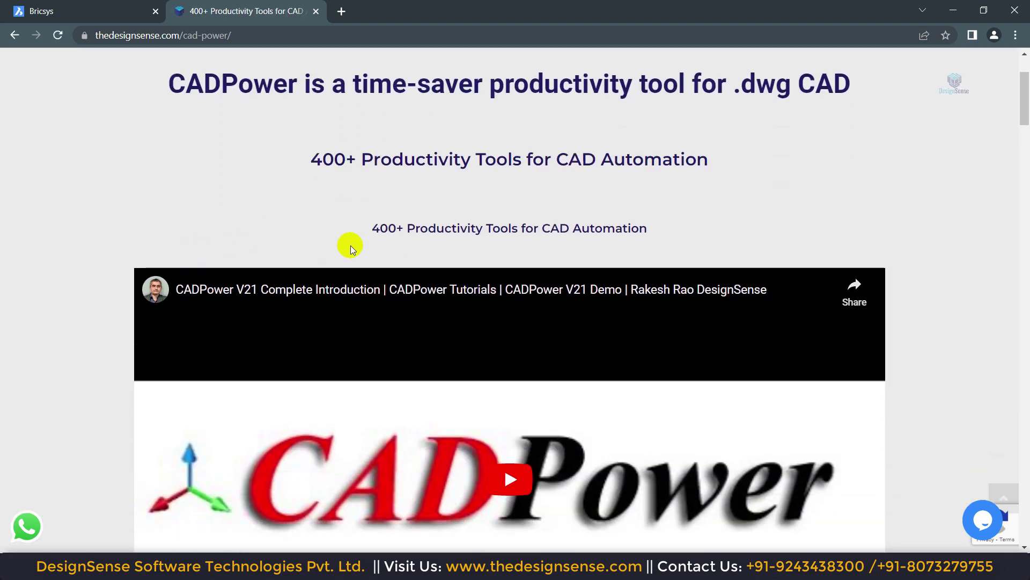
scroll(350, 246, "down", 1)
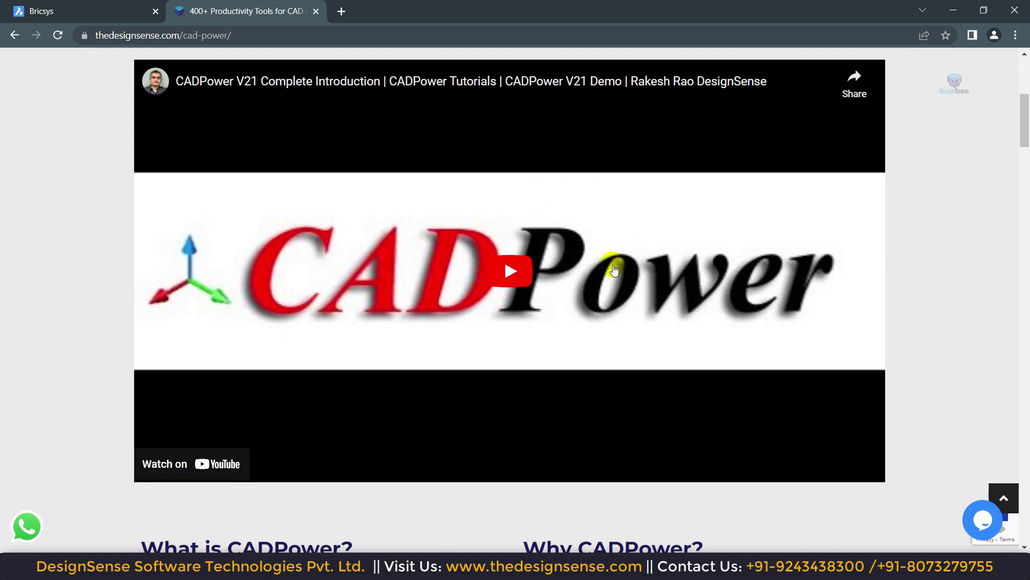
scroll(614, 268, "down", 15)
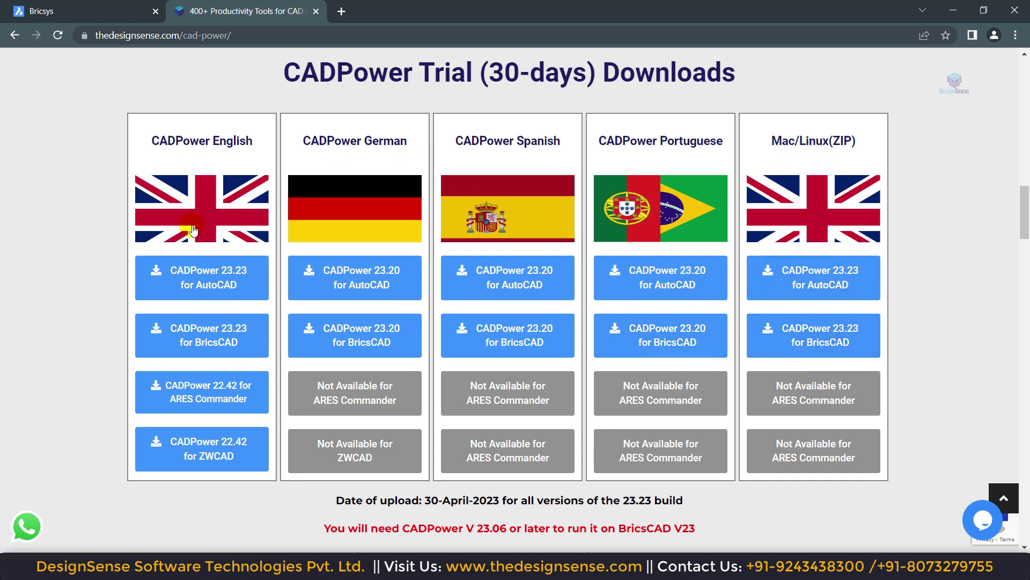
left_click(215, 274)
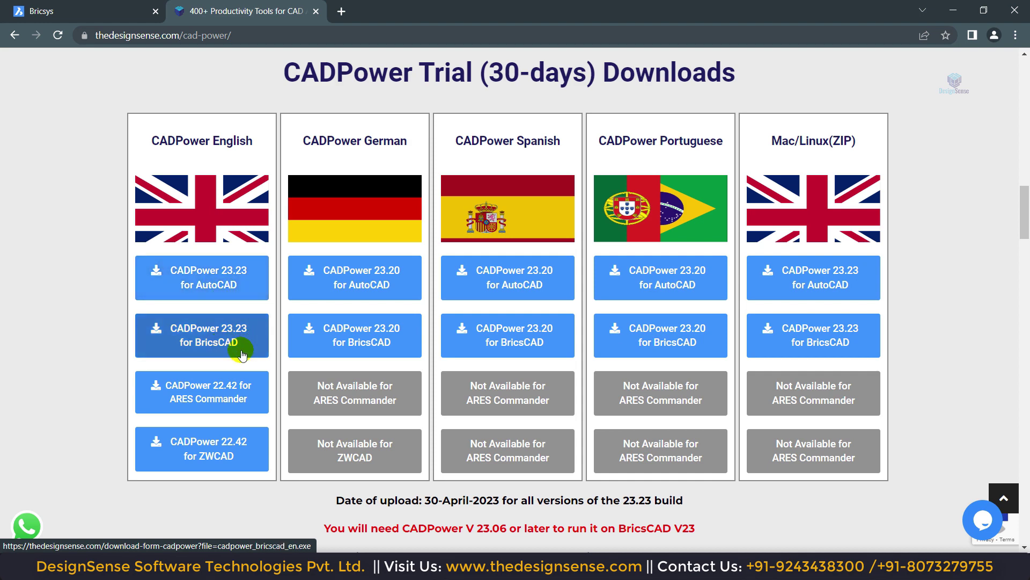
left_click(185, 404)
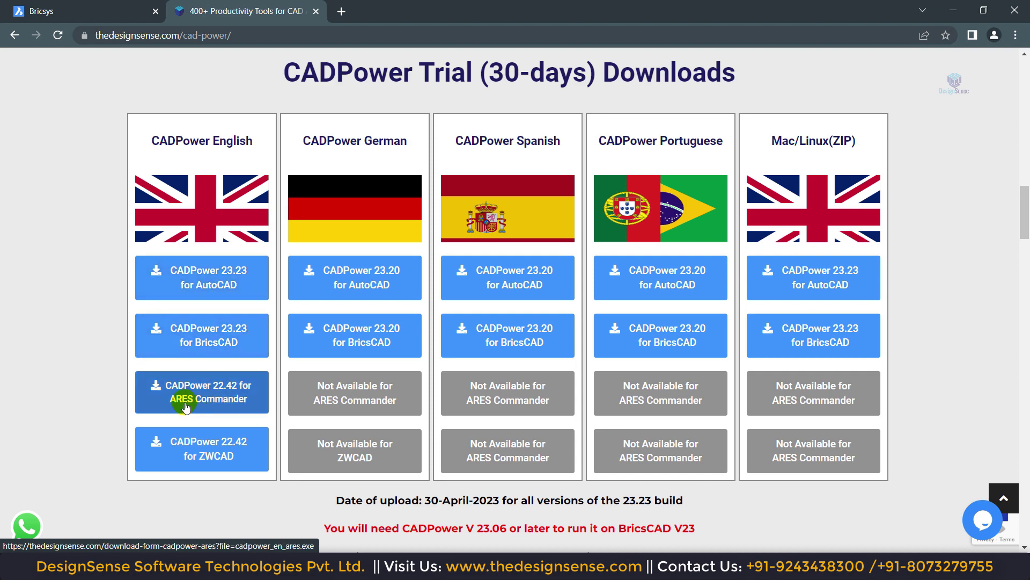
left_click(184, 455)
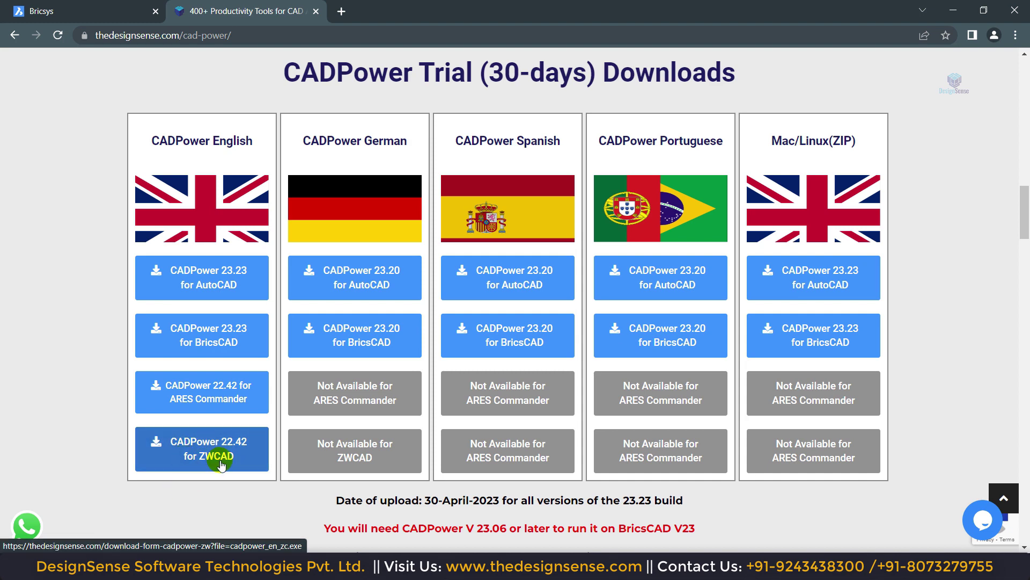
left_click(222, 337)
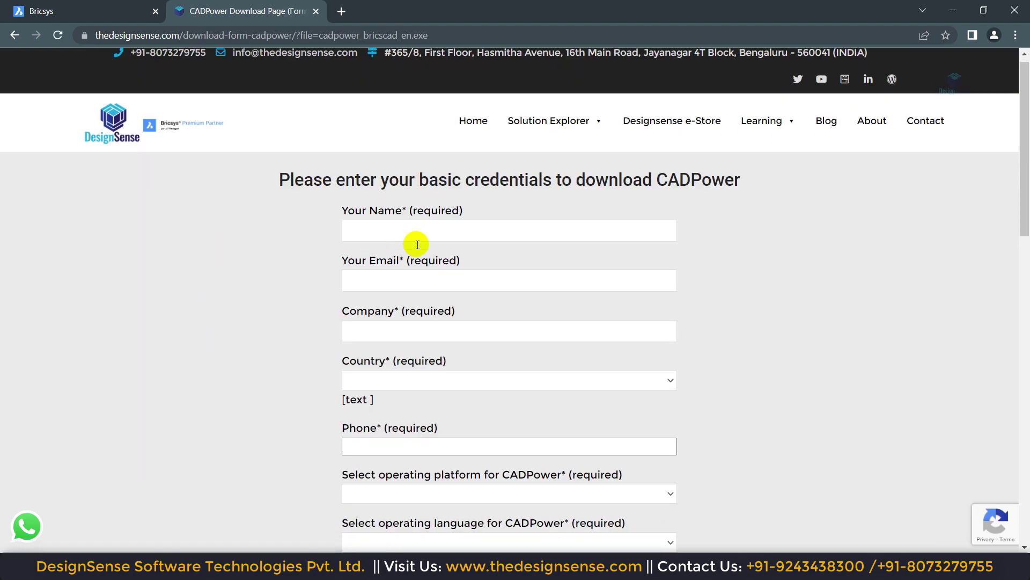
Show the downloaded cadpower_bricscad_en.exe installer in its folder from the download bar
scroll(415, 242, "down", 3)
scroll(416, 243, "up", 3)
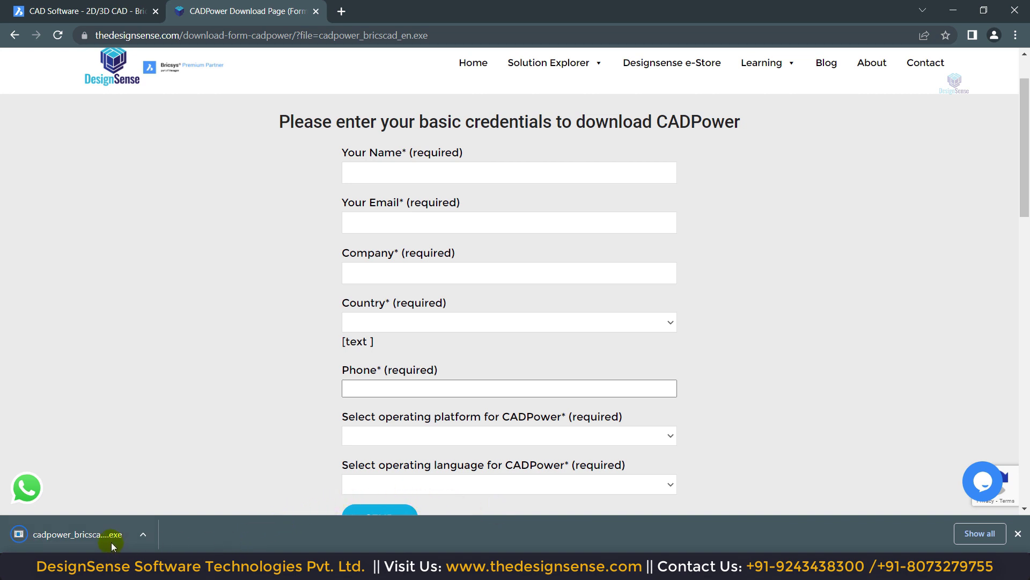
left_click(147, 533)
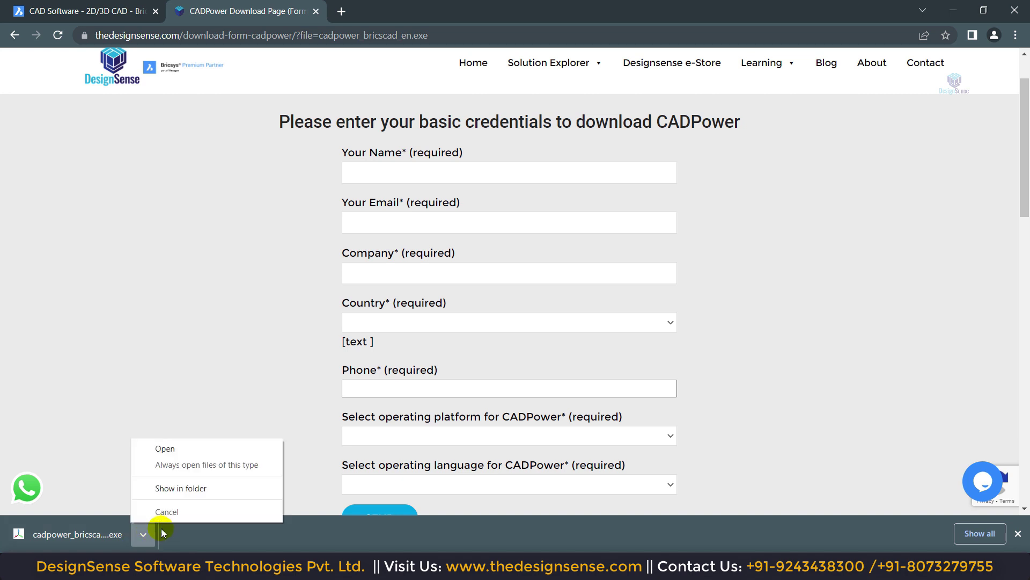
left_click(214, 493)
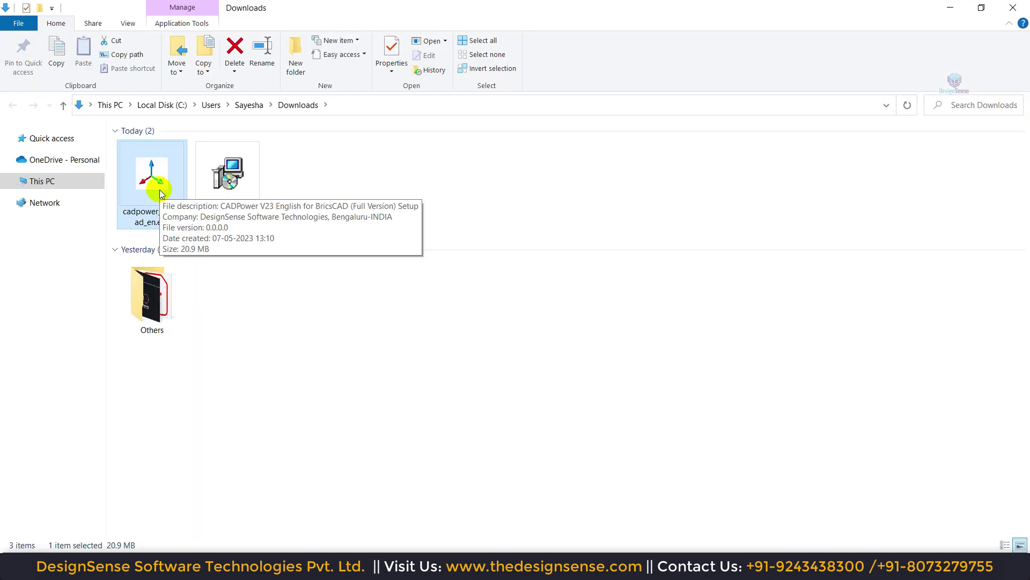
Minimize File Explorer, go past the Welcome page, and highlight the Designsense part of the destination path
left_click(959, 8)
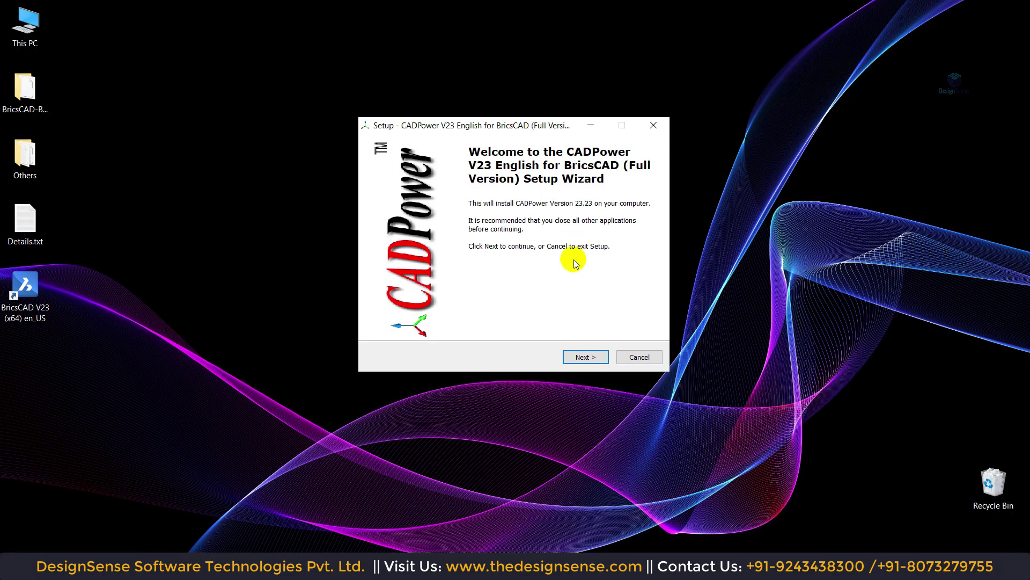
left_click(581, 359)
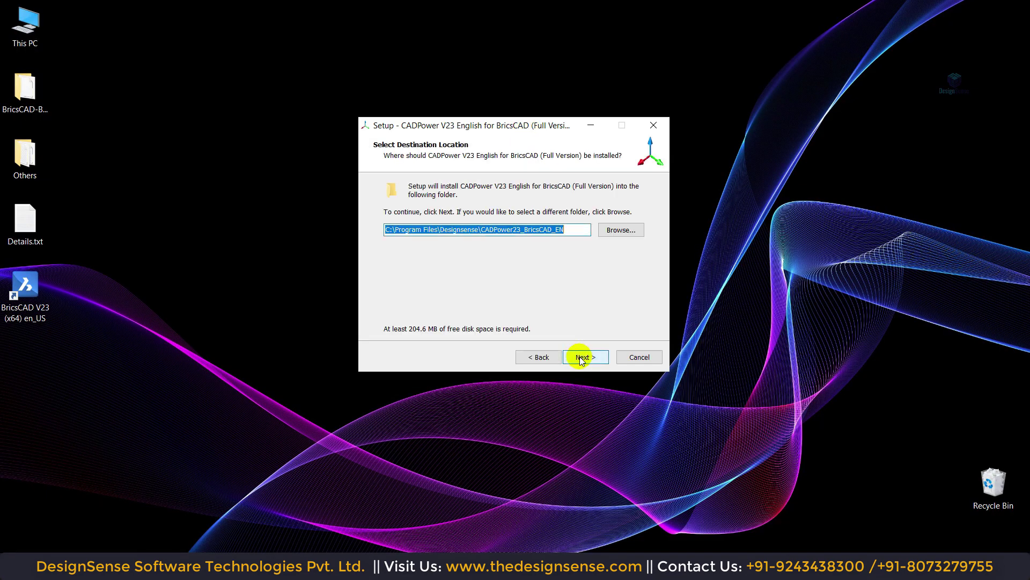
left_click(410, 229)
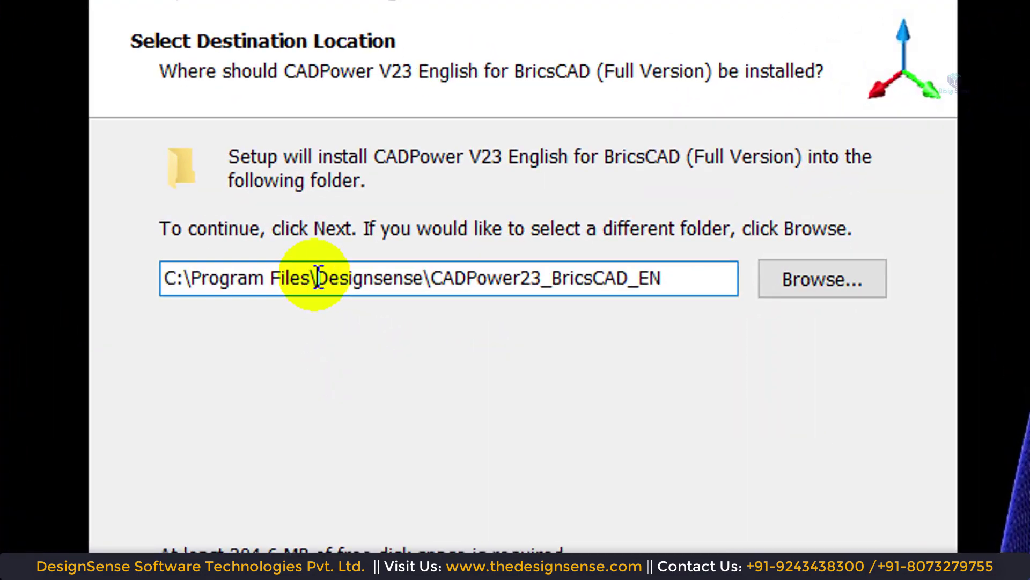
left_click_drag(317, 278, 423, 278)
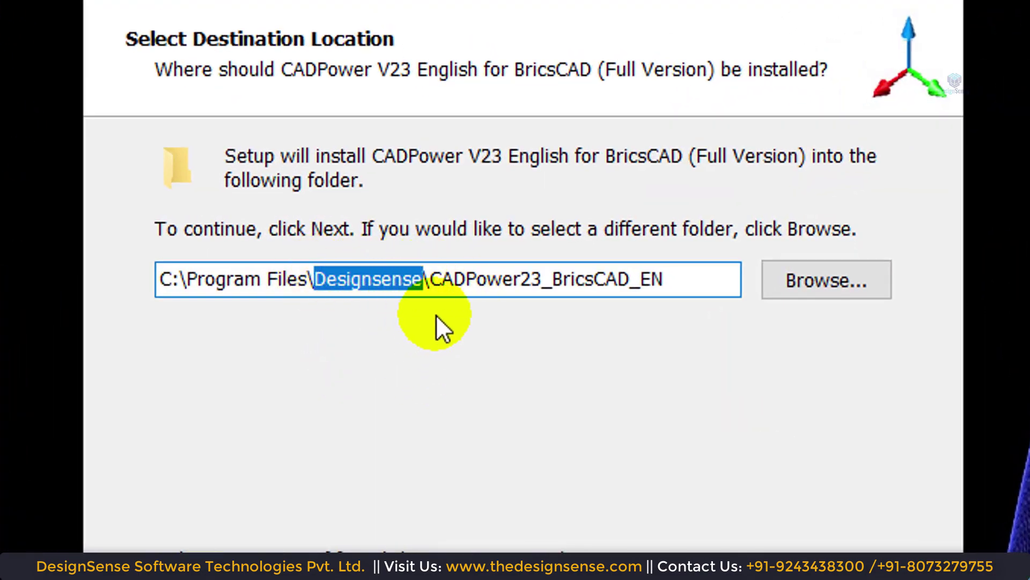
left_click(428, 279)
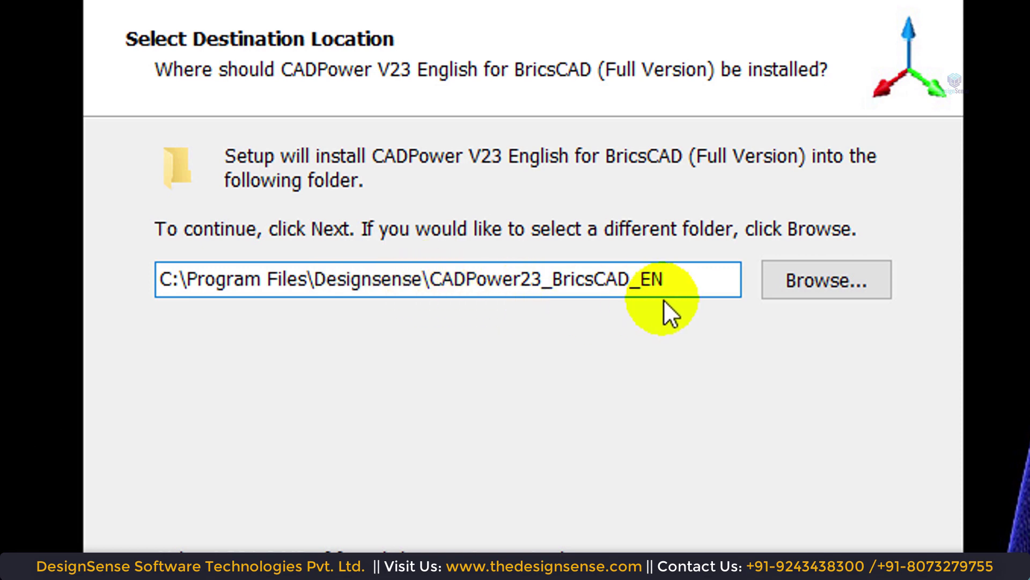
Highlight the CADPower, 23, BricsCAD and EN parts of the destination folder name
left_click_drag(681, 278, 413, 290)
left_click(455, 279)
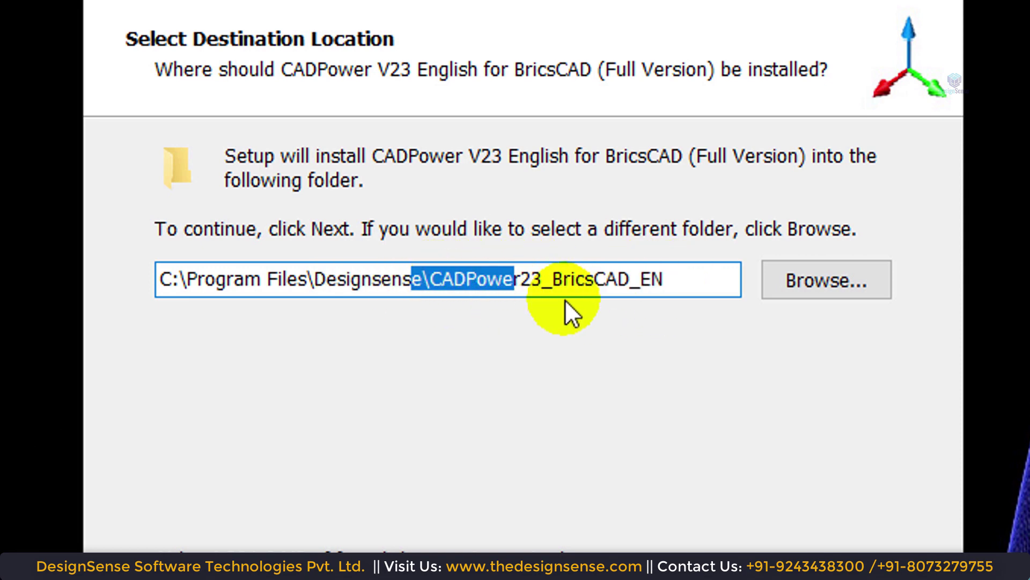
left_click_drag(543, 280, 510, 279)
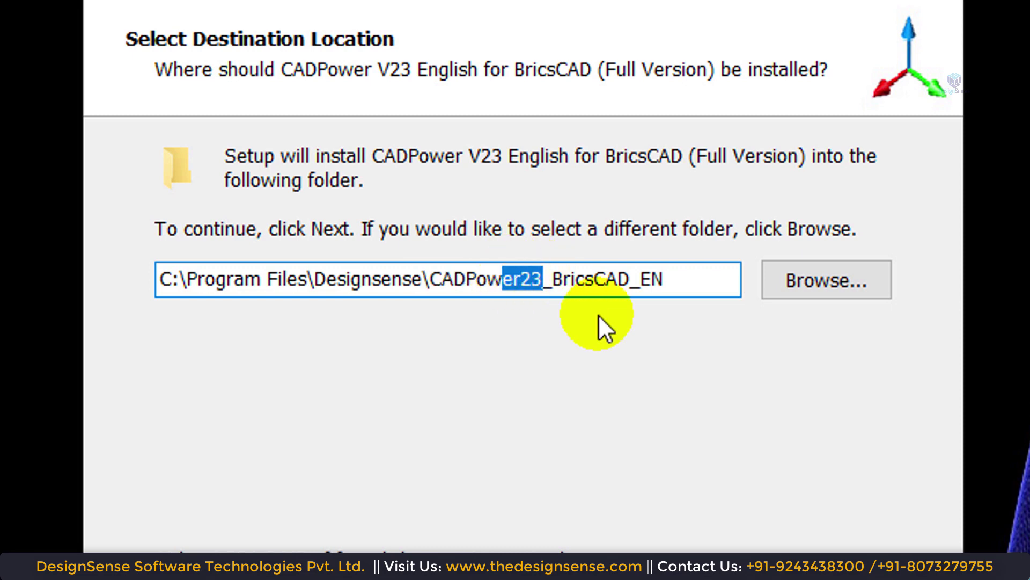
left_click(559, 278)
left_click_drag(557, 277, 690, 285)
left_click(644, 285)
left_click(691, 285)
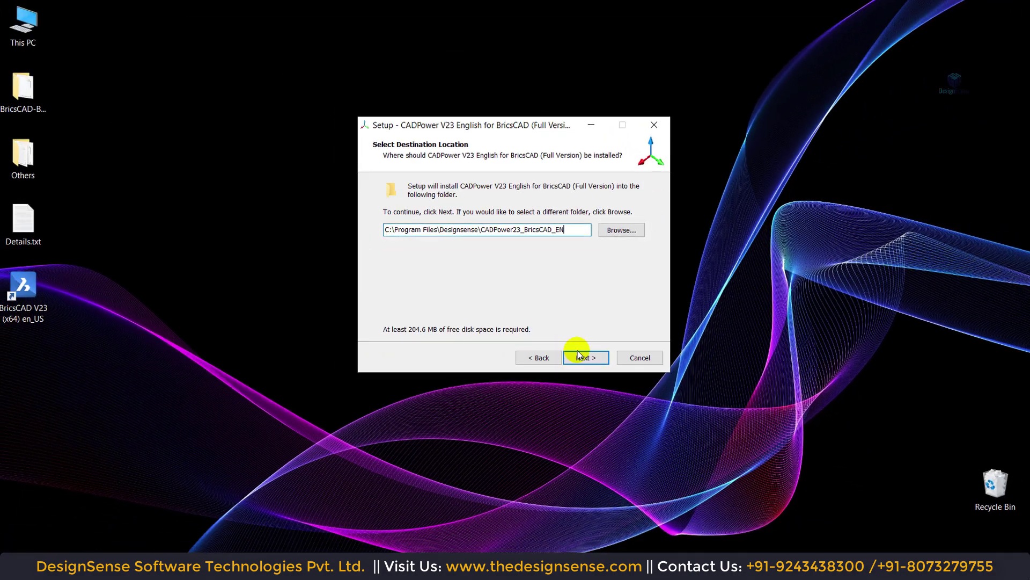
Accept the install folder and Start Menu folder, then install CADPower V23
left_click(580, 355)
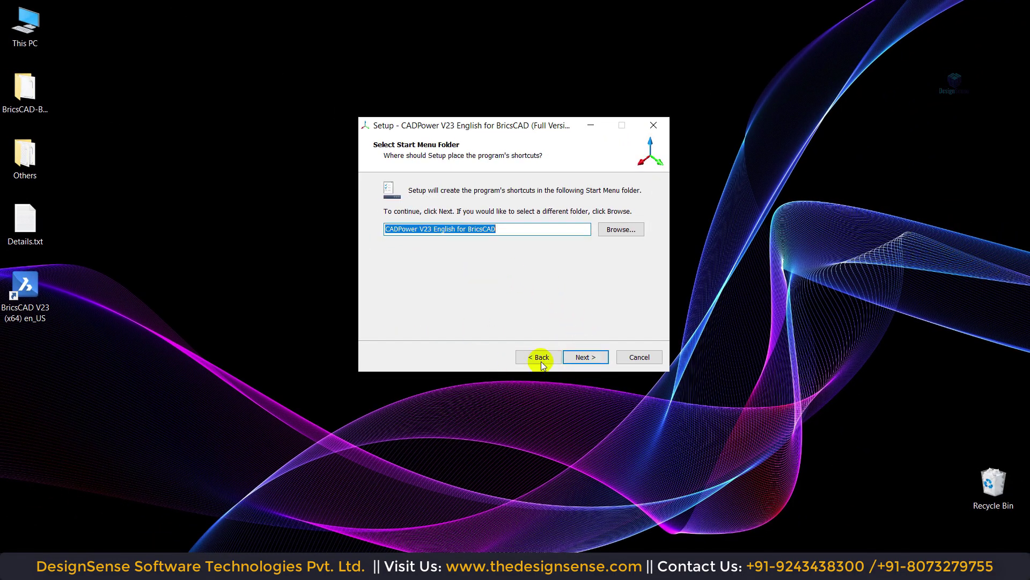
left_click(586, 357)
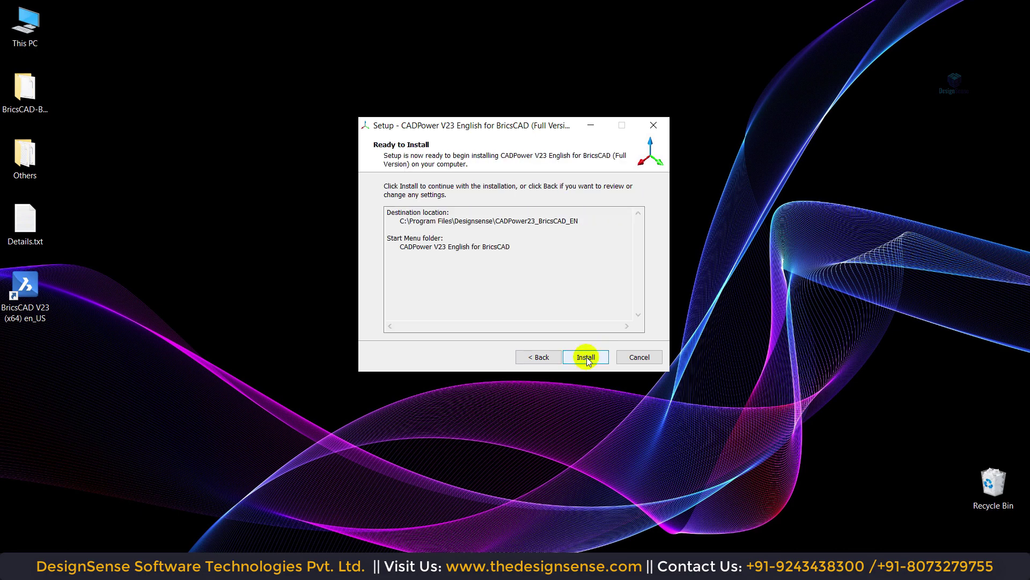
left_click(586, 358)
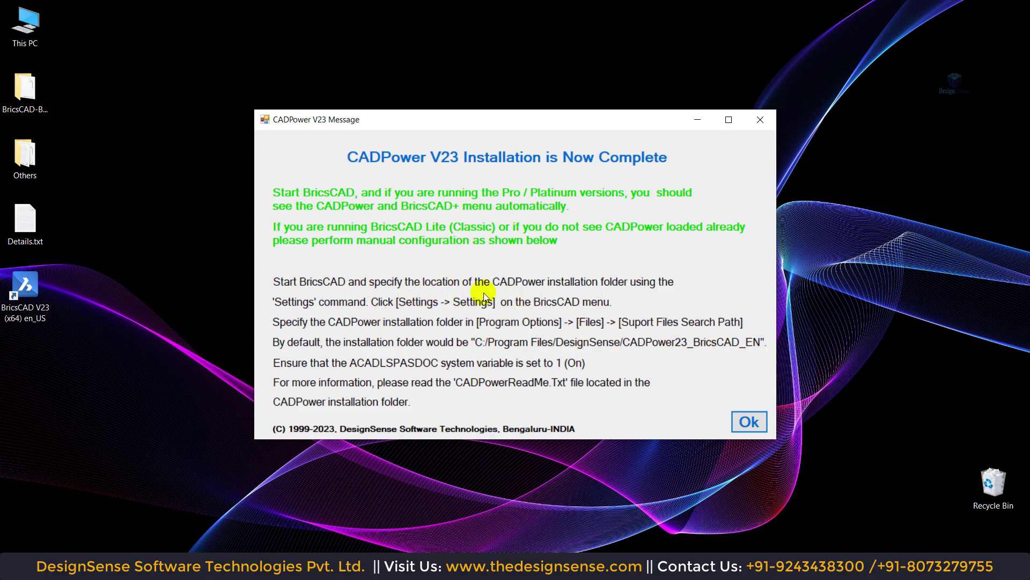
Dismiss the installation-complete message and finish the CADPower setup wizard
left_click(749, 422)
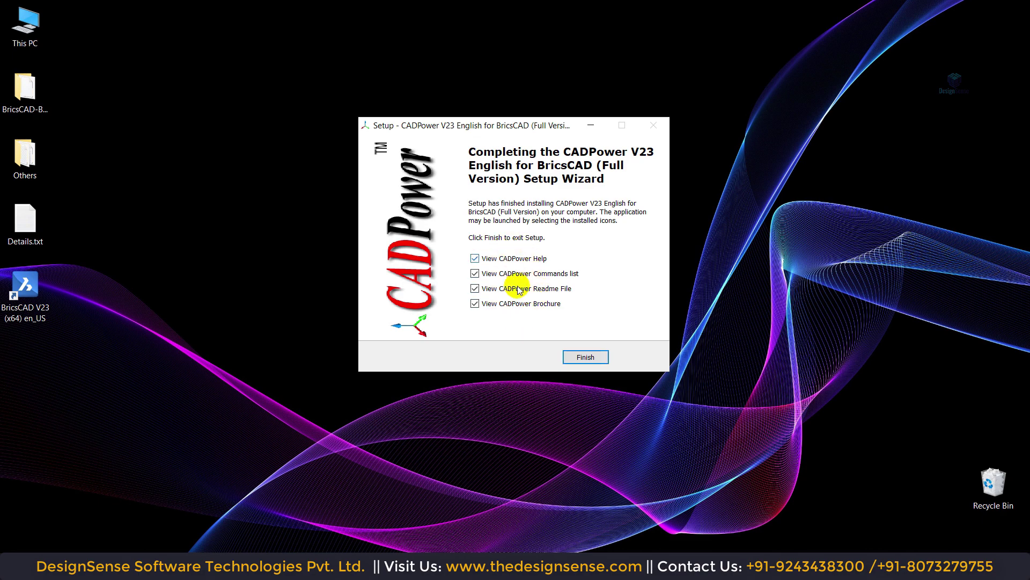
left_click(591, 355)
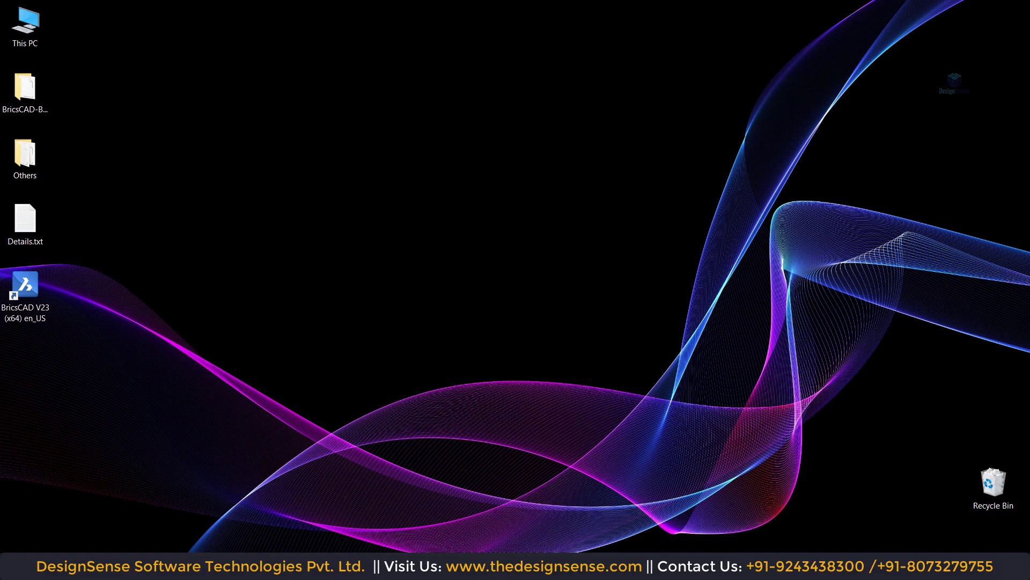
Launch BricsCAD V23 in the 2D Drafting workspace and start a new blank drawing
double_click(26, 289)
left_click(310, 314)
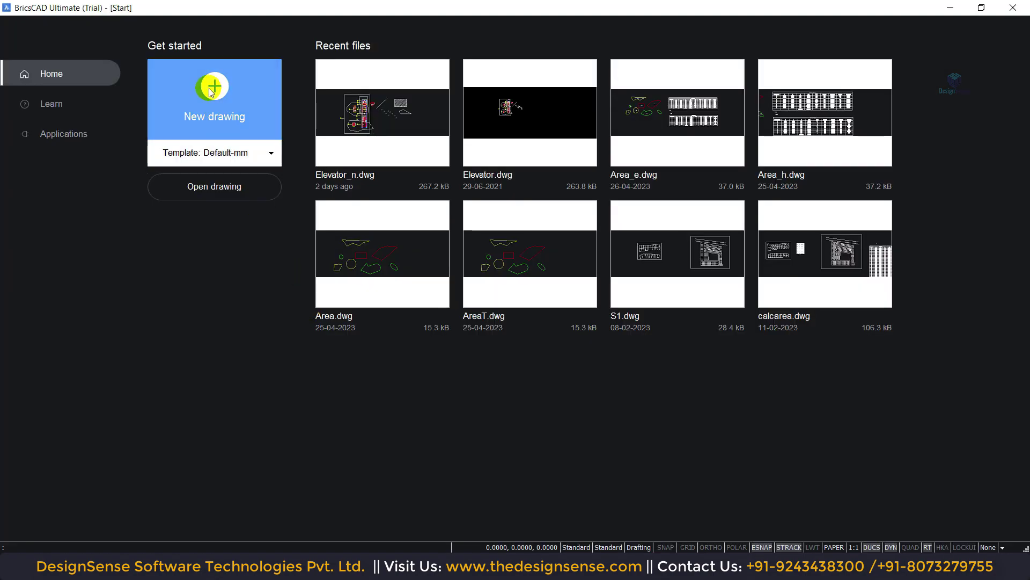
left_click(211, 92)
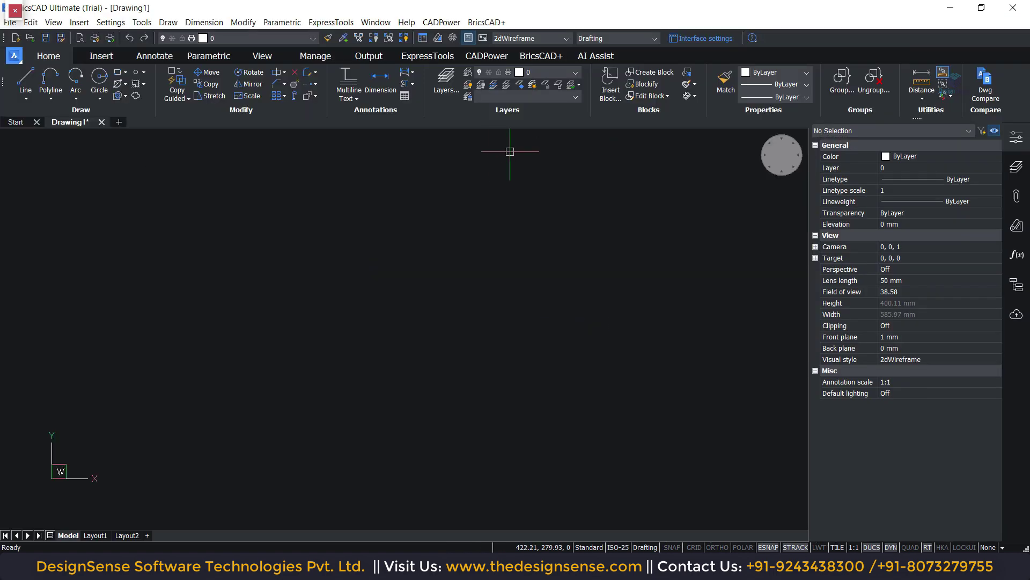
Check the CADPower ribbon tools and the CADPower menu, then return to the Home tab
left_click(490, 56)
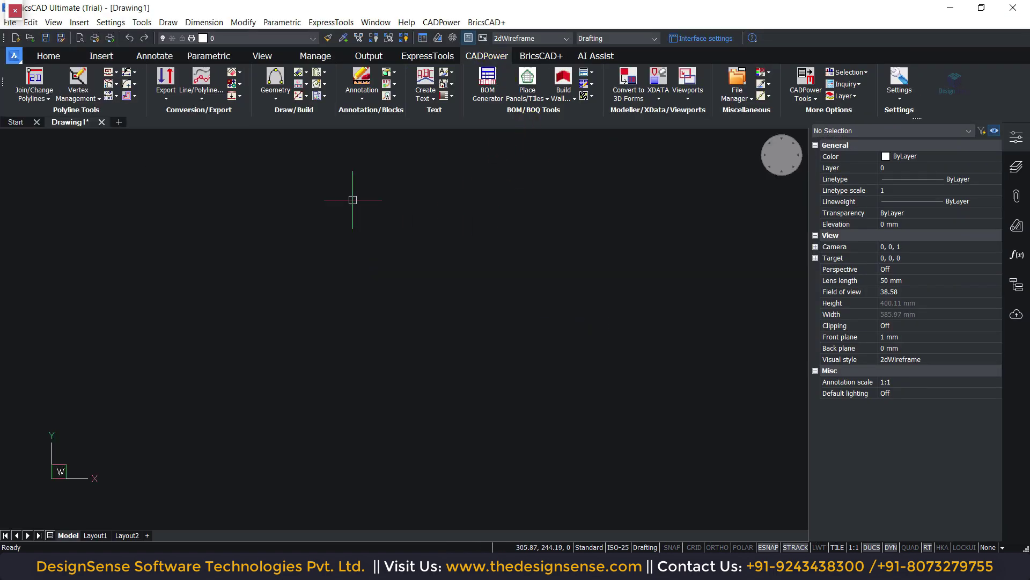
left_click(487, 22)
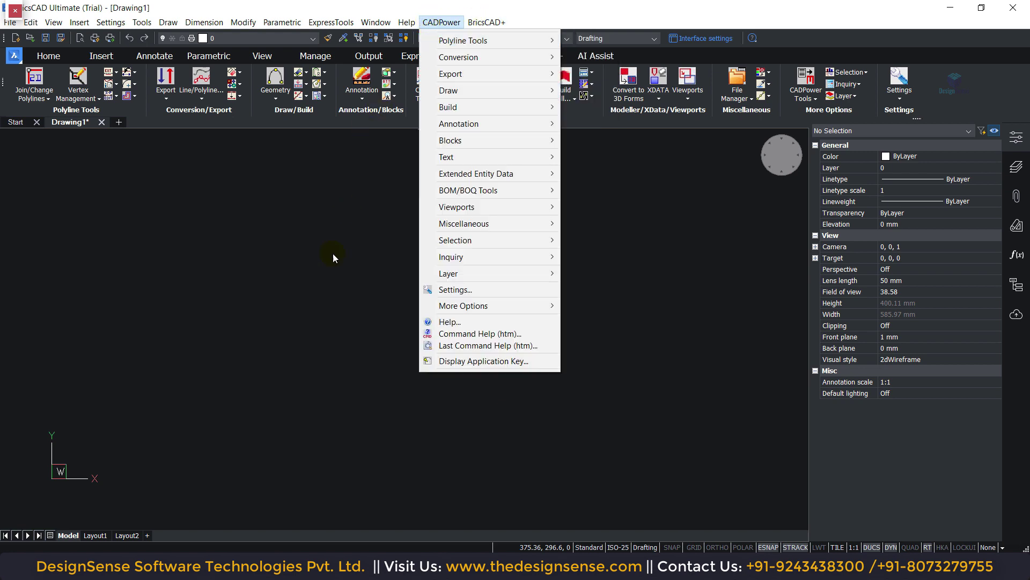
left_click(430, 257)
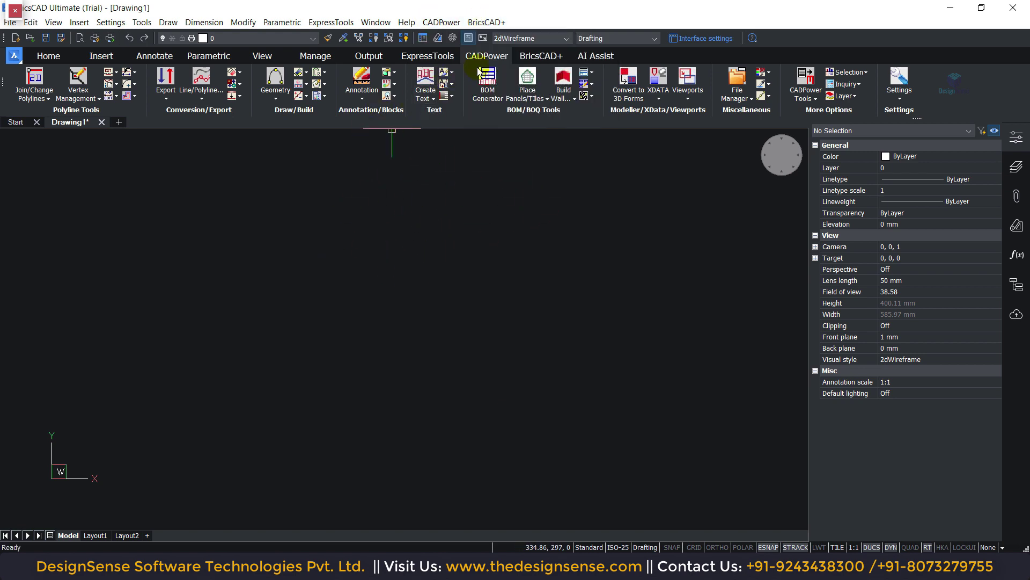
left_click(60, 60)
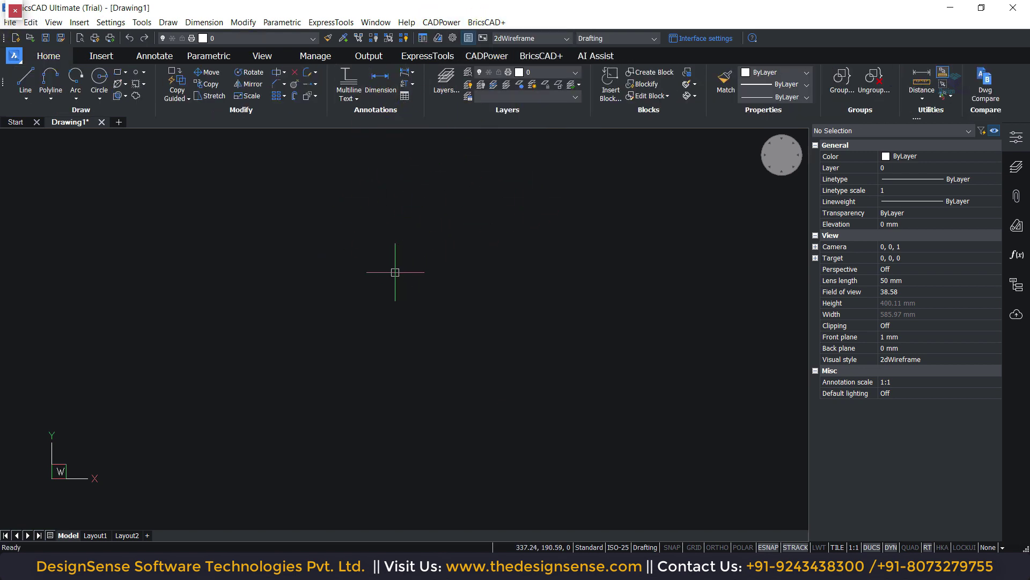
Run SETTINGS and open the Support file search path list under Program options > Files
key("ctrl+9")
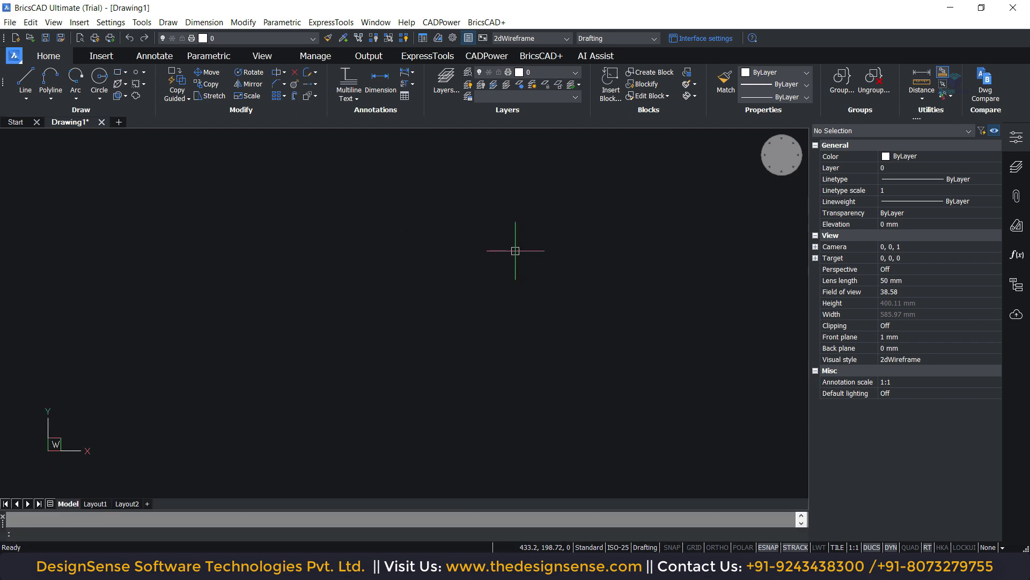
type("settin")
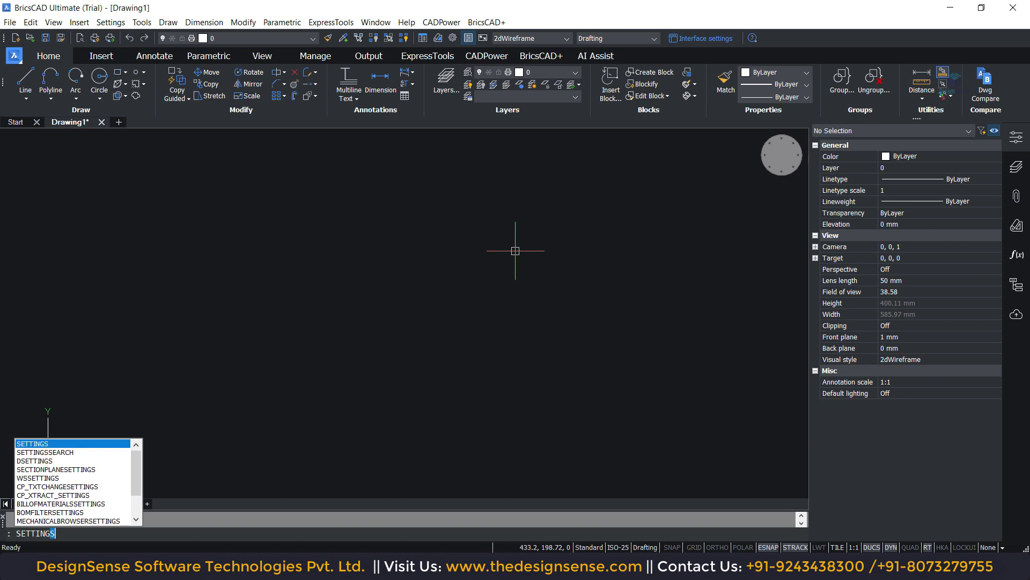
key("Return")
left_click(329, 282)
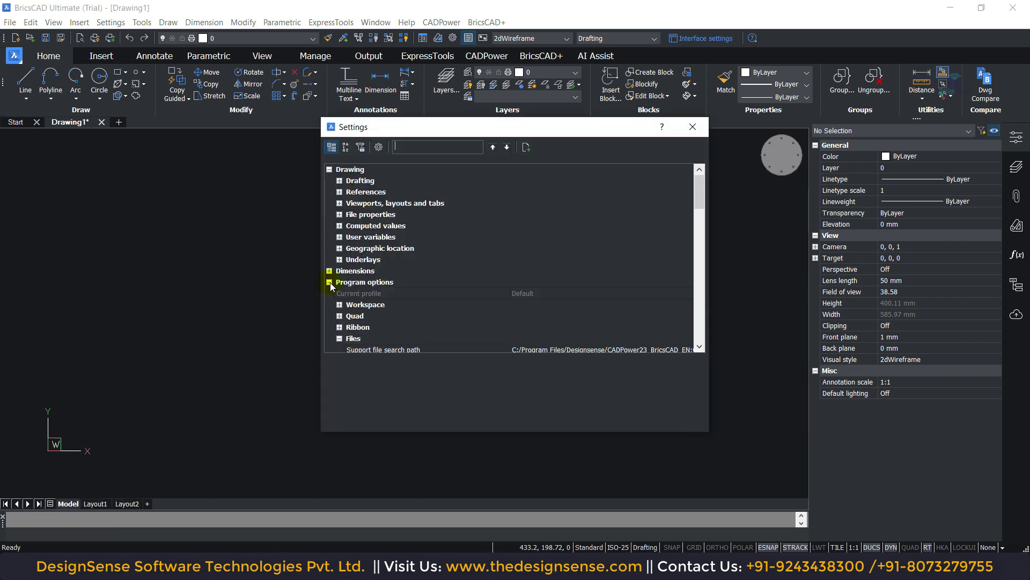
scroll(388, 282, "down", 1)
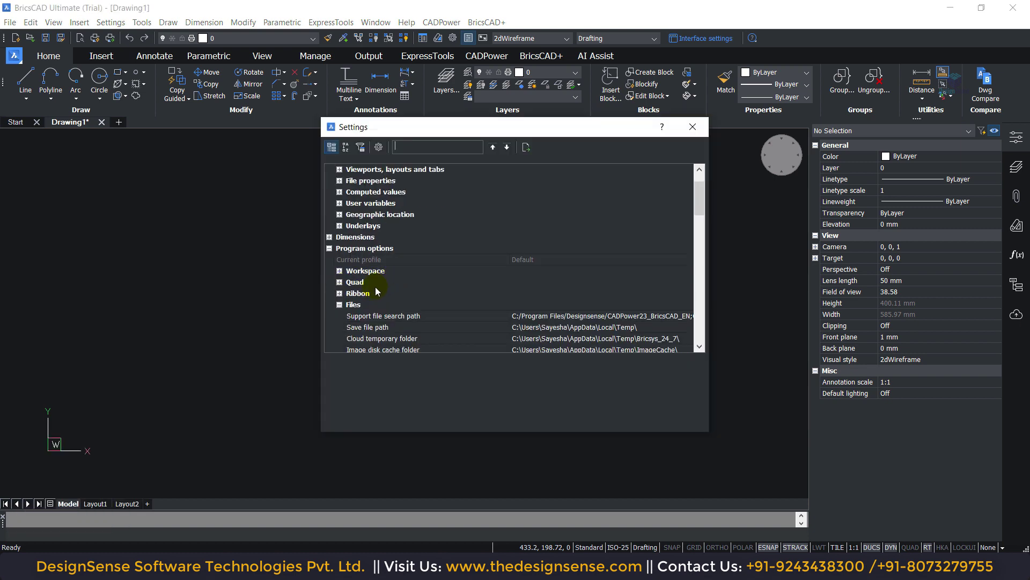
scroll(368, 250, "down", 2)
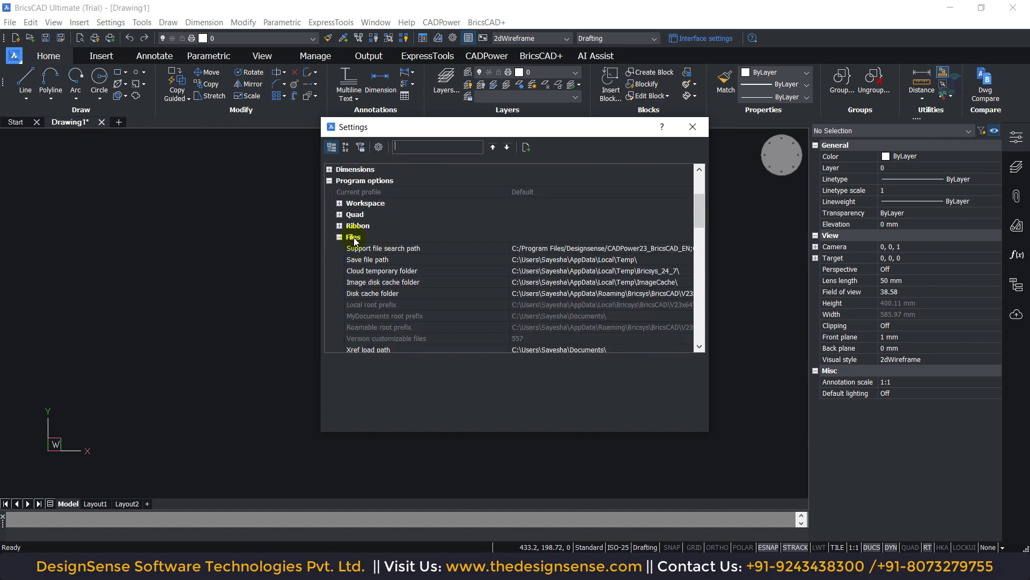
scroll(369, 288, "up", 1)
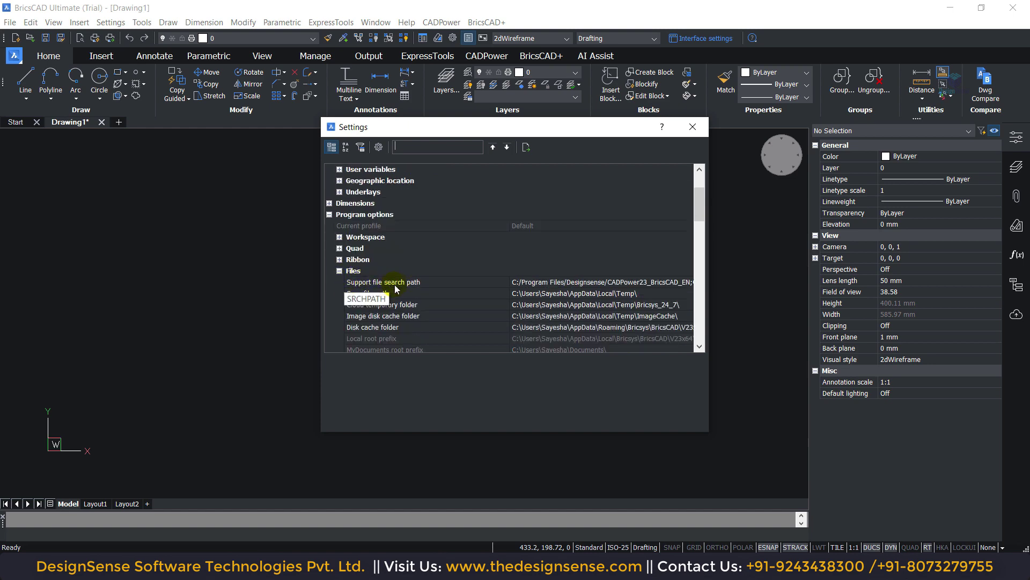
left_click(555, 285)
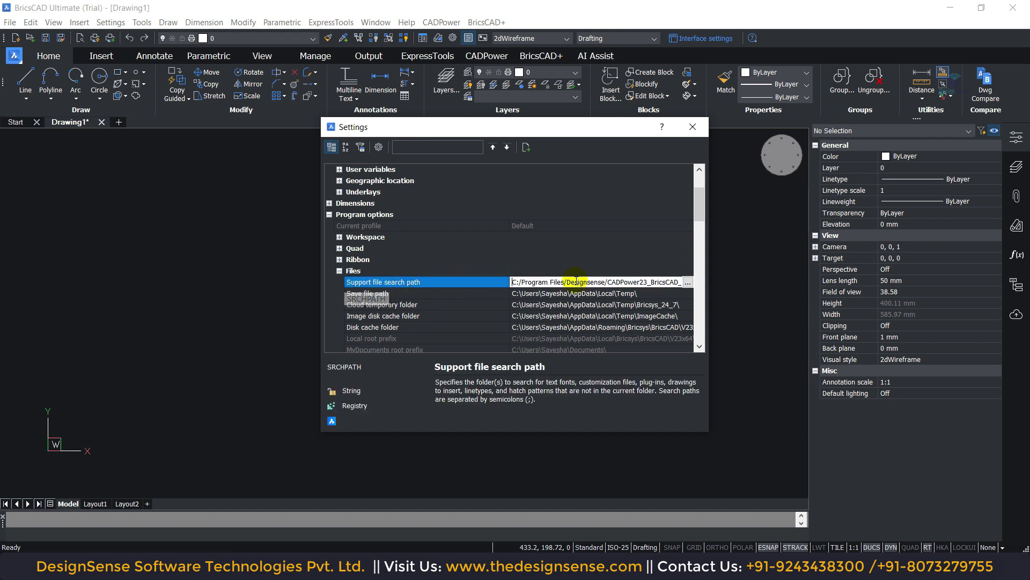
left_click(688, 283)
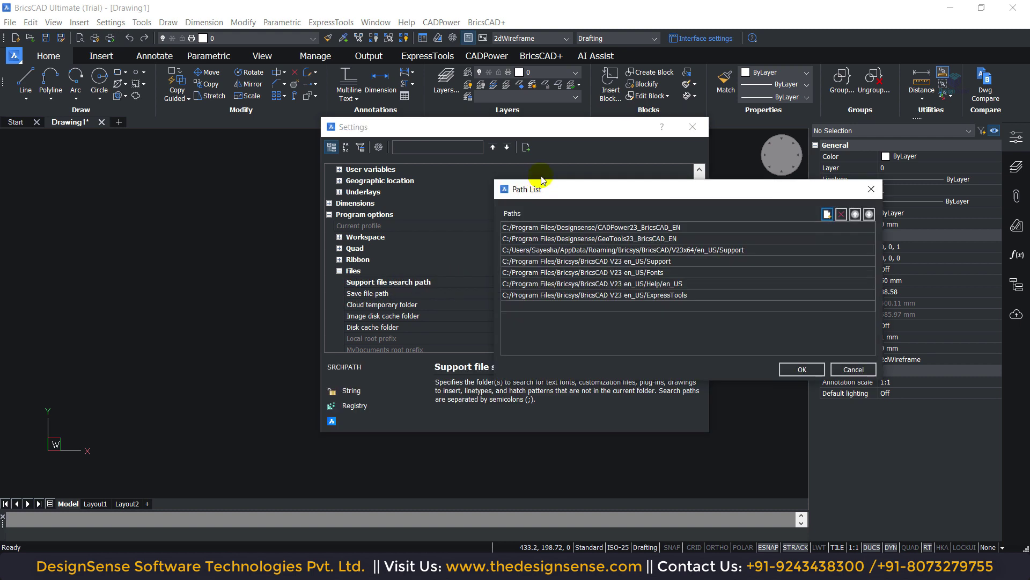
Delete the existing CADPower23 support path entry and add a new empty entry
double_click(578, 228)
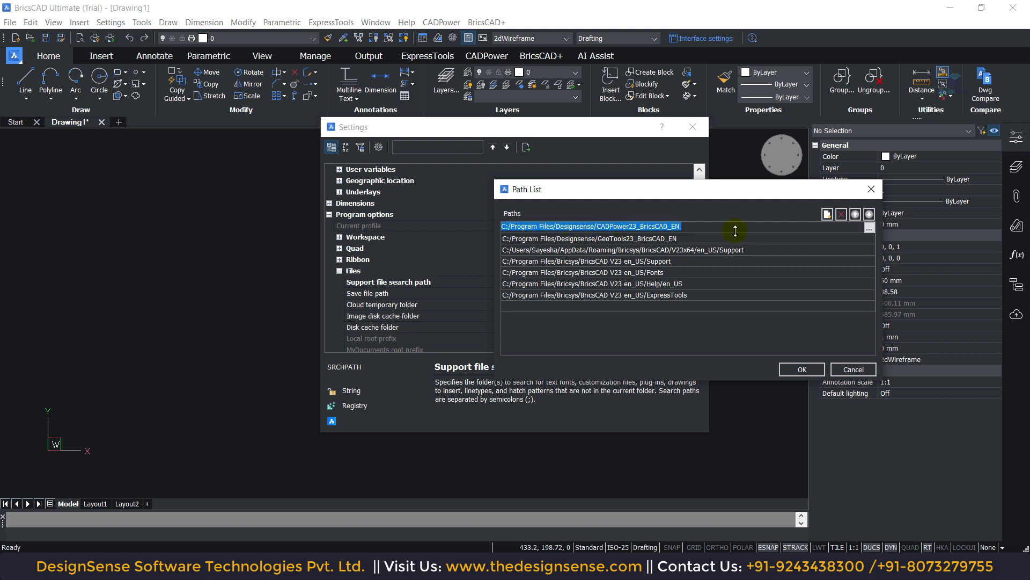
left_click(841, 214)
left_click(675, 230)
left_click(829, 216)
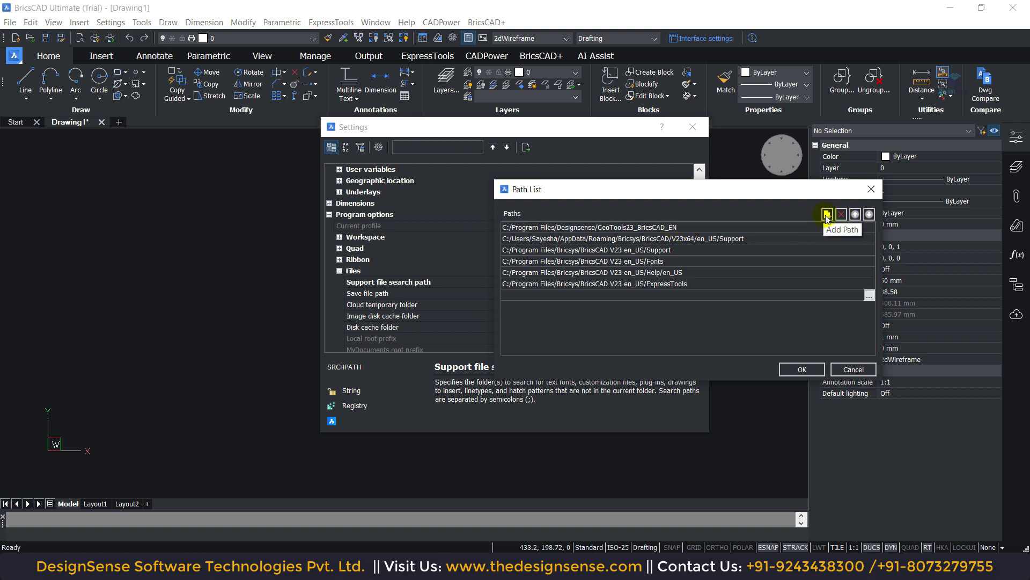
Browse to C:\Program Files\Designsense\CADPower23_BricsCAD_EN and select it as the new path
left_click(869, 295)
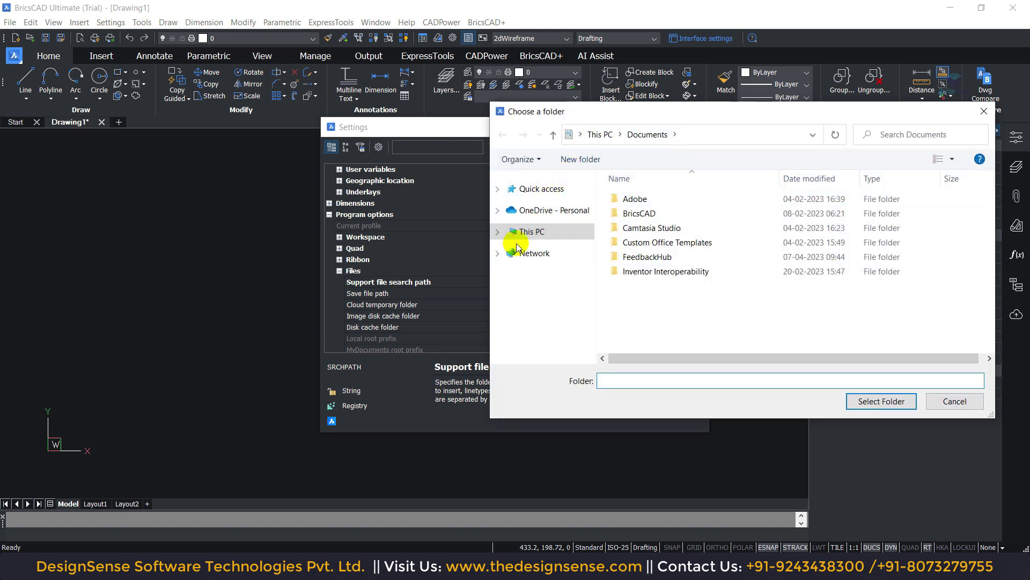
left_click(500, 237)
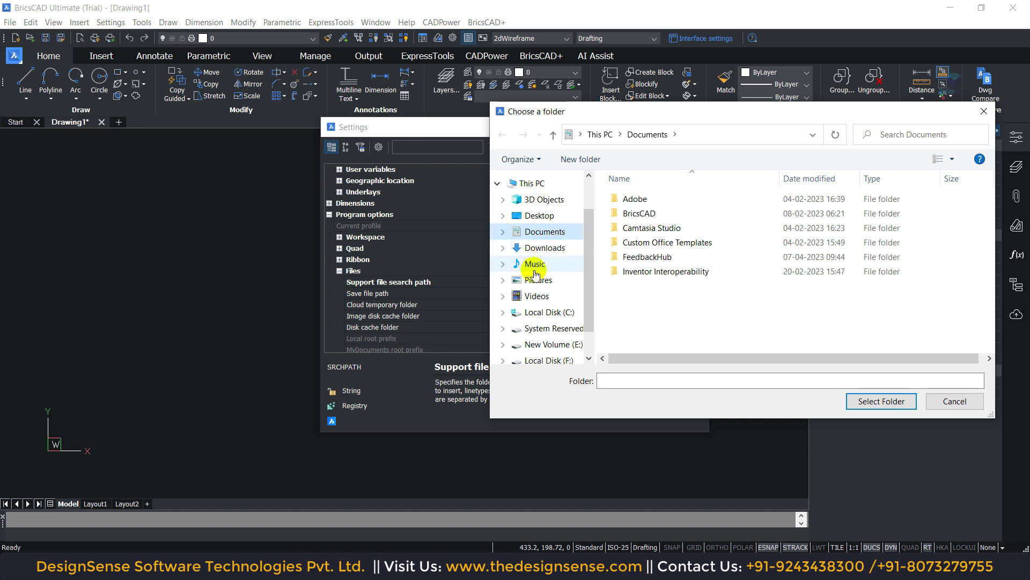
left_click(546, 316)
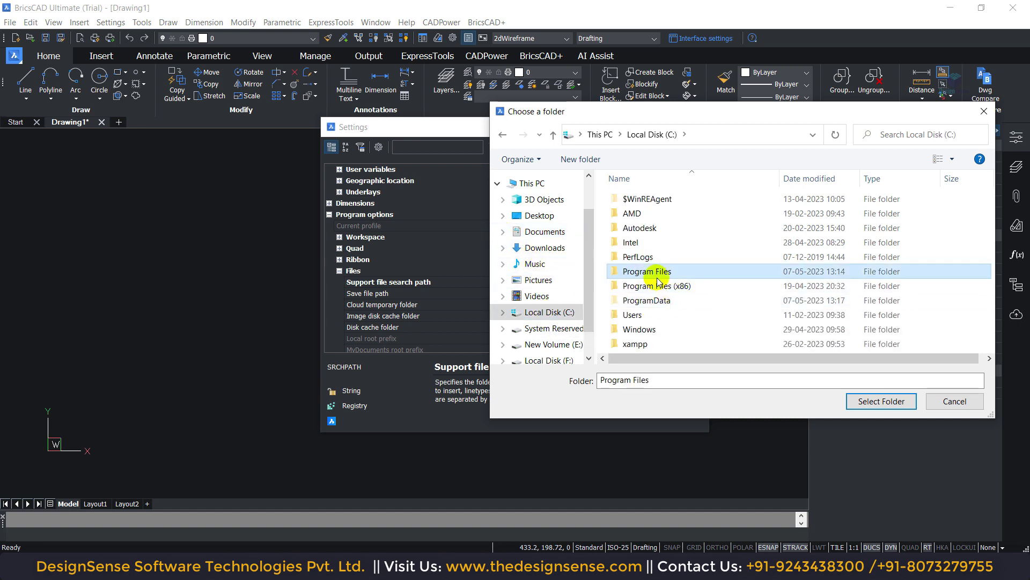
double_click(646, 271)
double_click(646, 315)
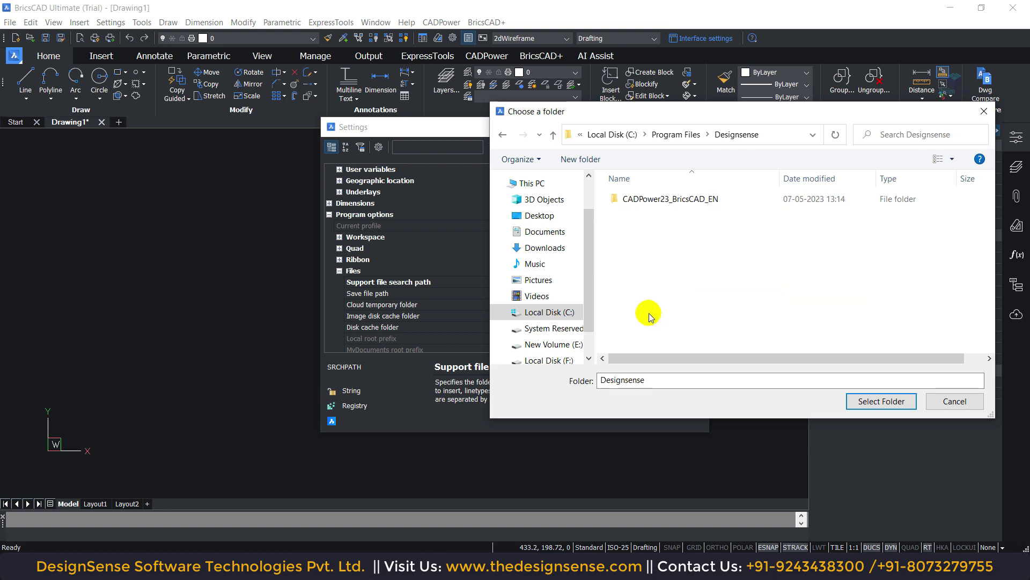
double_click(660, 194)
left_click(858, 412)
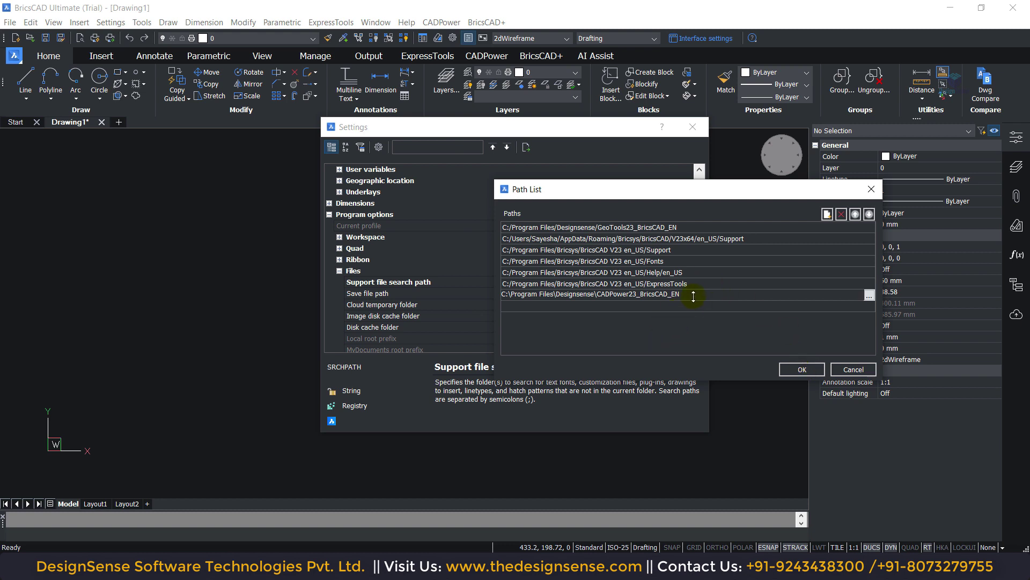
Move the CADPower23_BricsCAD_EN path up three places to the top, confirm, and close Settings
left_click(855, 215)
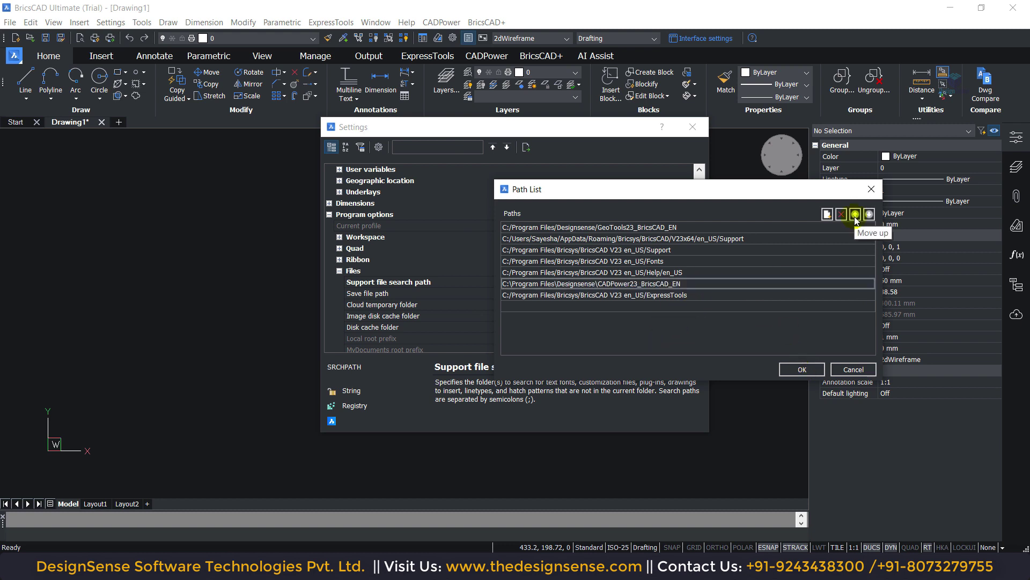
left_click(856, 214)
left_click(856, 215)
left_click(855, 215)
left_click(855, 215)
left_click(855, 214)
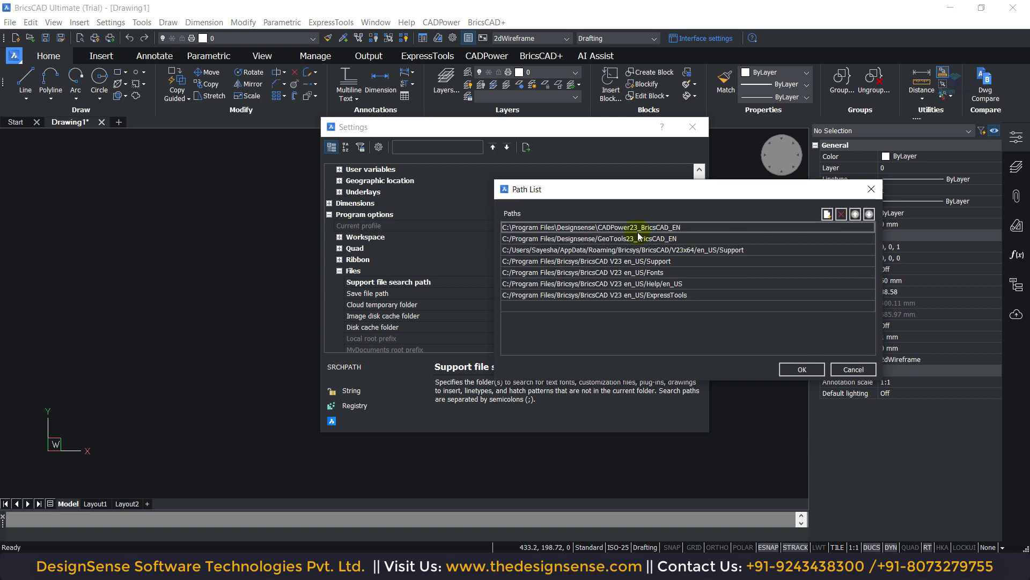
left_click(801, 369)
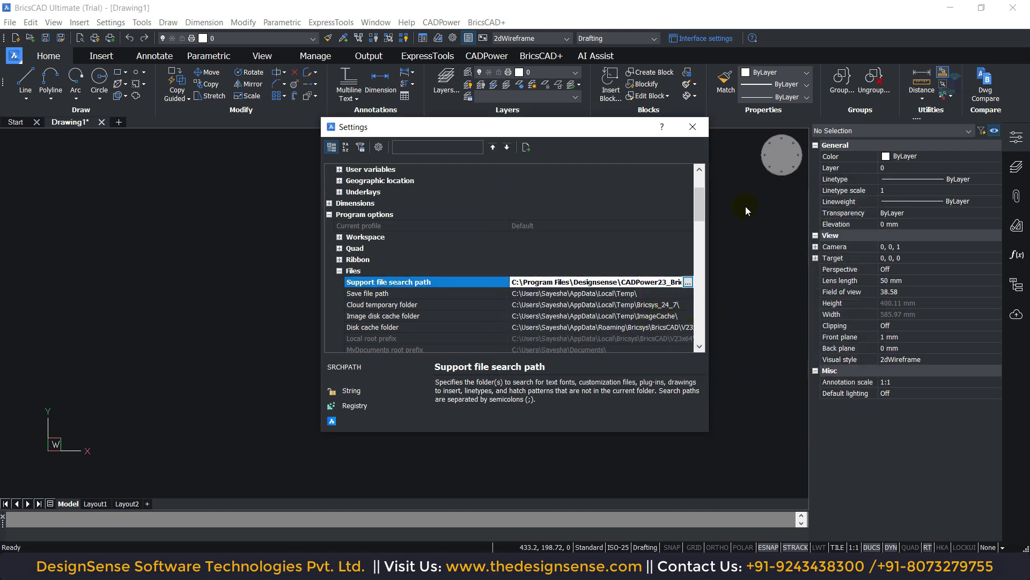
left_click(693, 127)
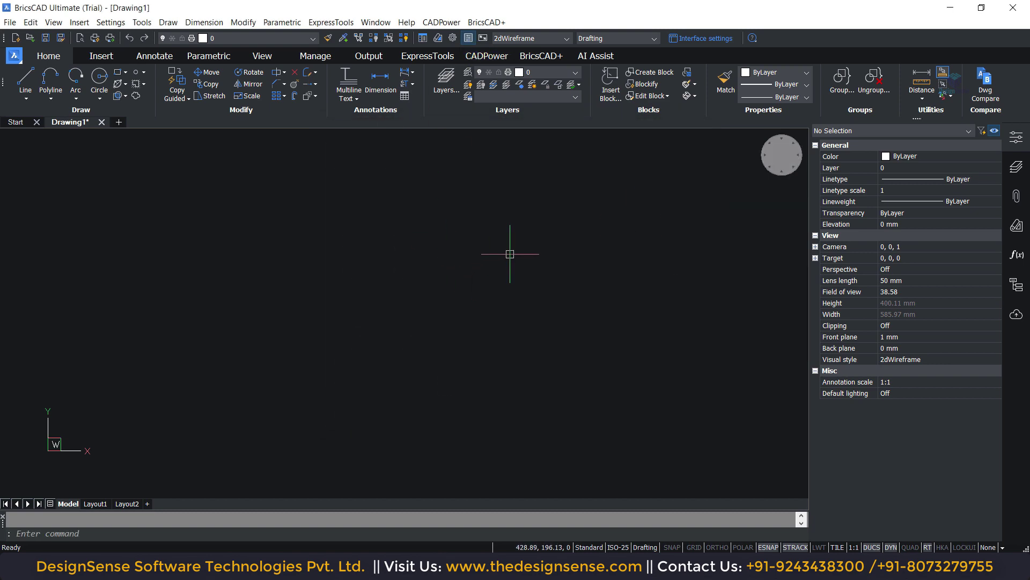
Check the drawing's shortcut menu, then the CADPower and BricsCAD+ menu command lists
right_click(388, 192)
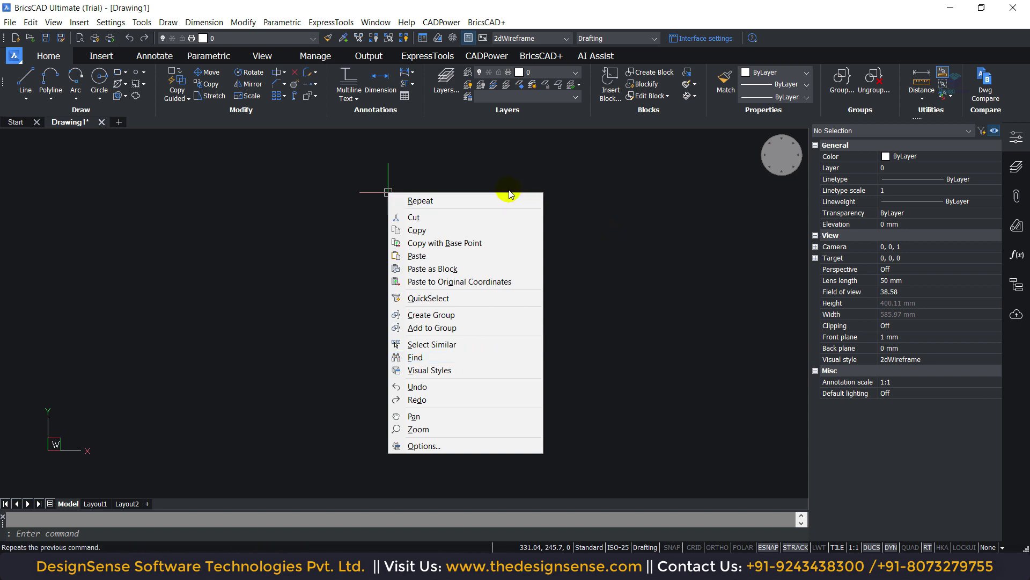
left_click(604, 232)
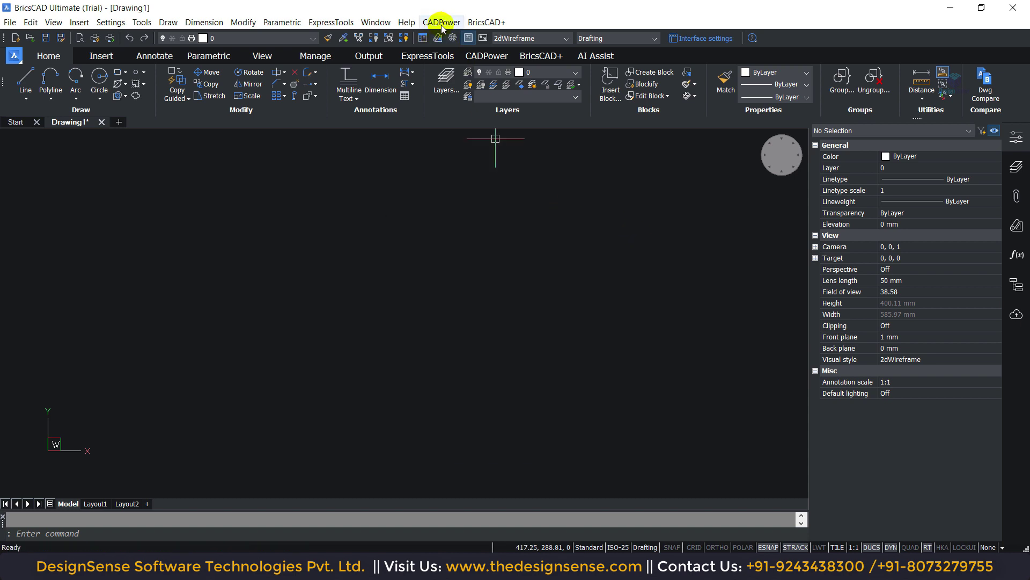
left_click(442, 24)
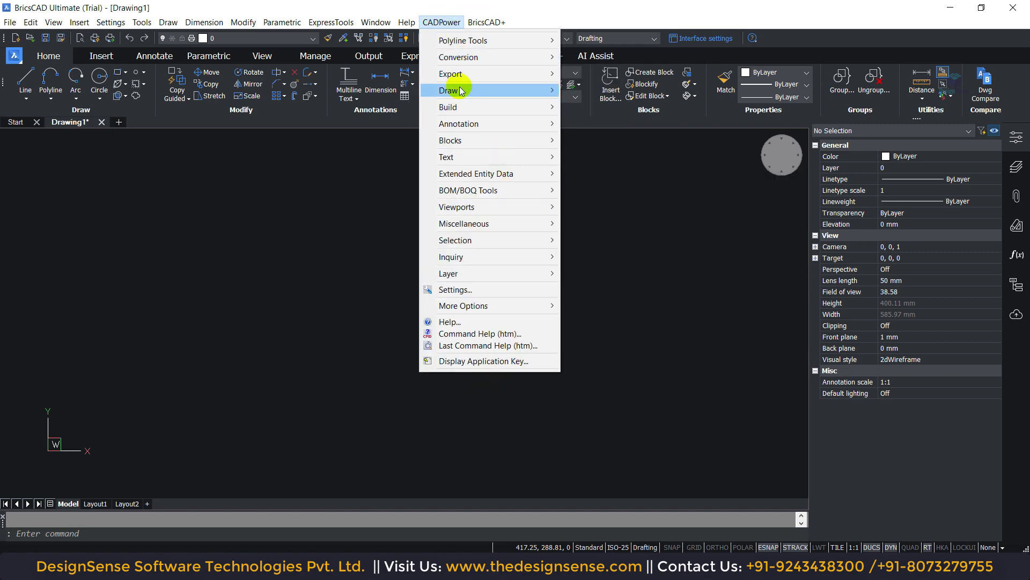
left_click(485, 23)
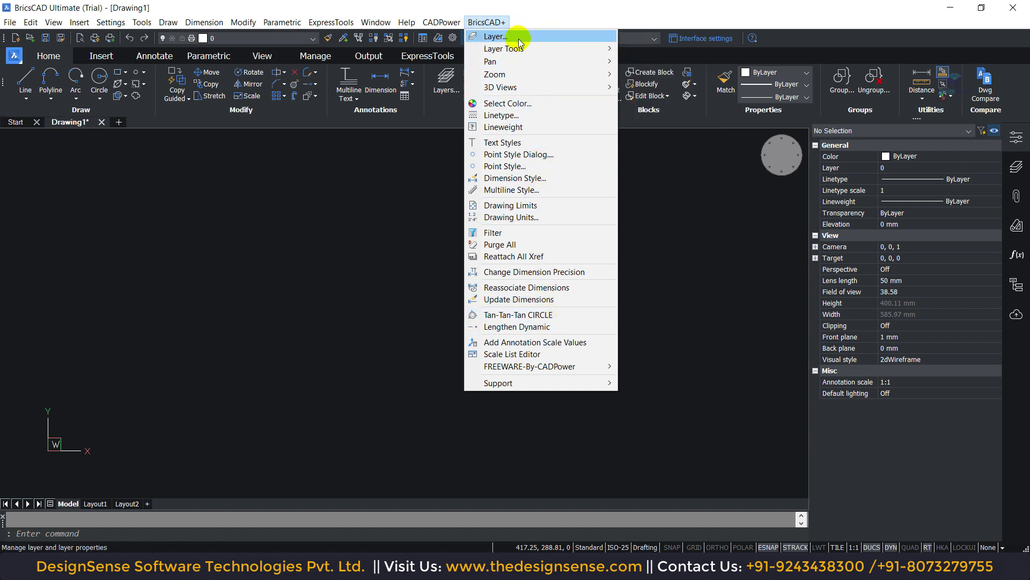
Review the Pan and FREEWARE-By-CADPower submenus, then dismiss the BricsCAD+ menu back to Drawing1
mouse_move(584, 63)
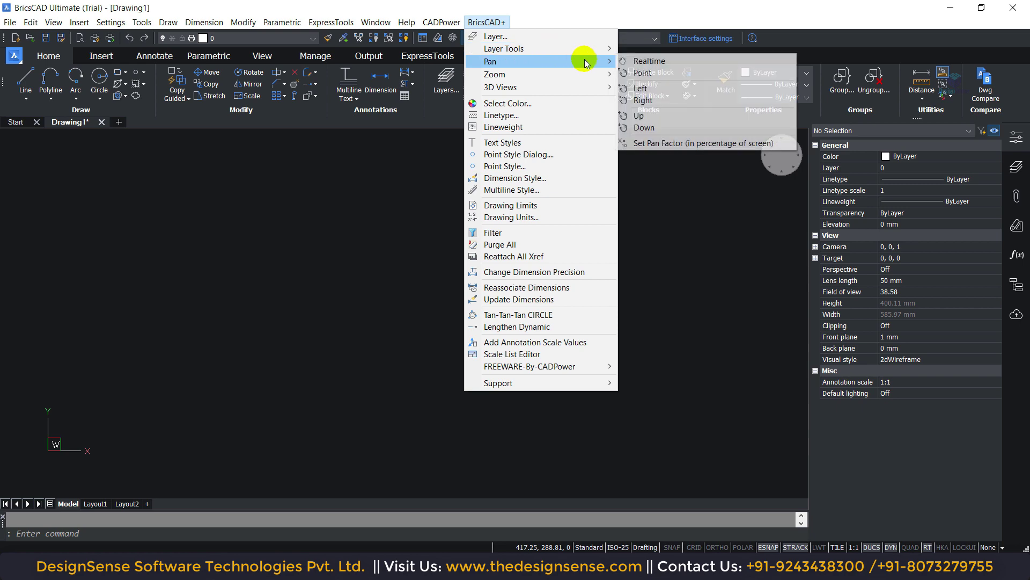
mouse_move(502, 368)
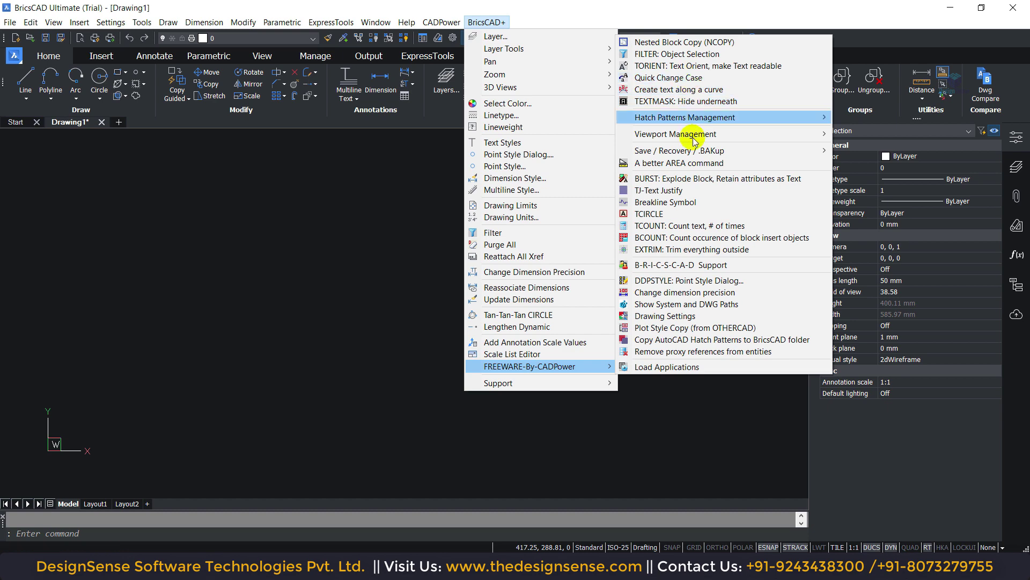
left_click(641, 275)
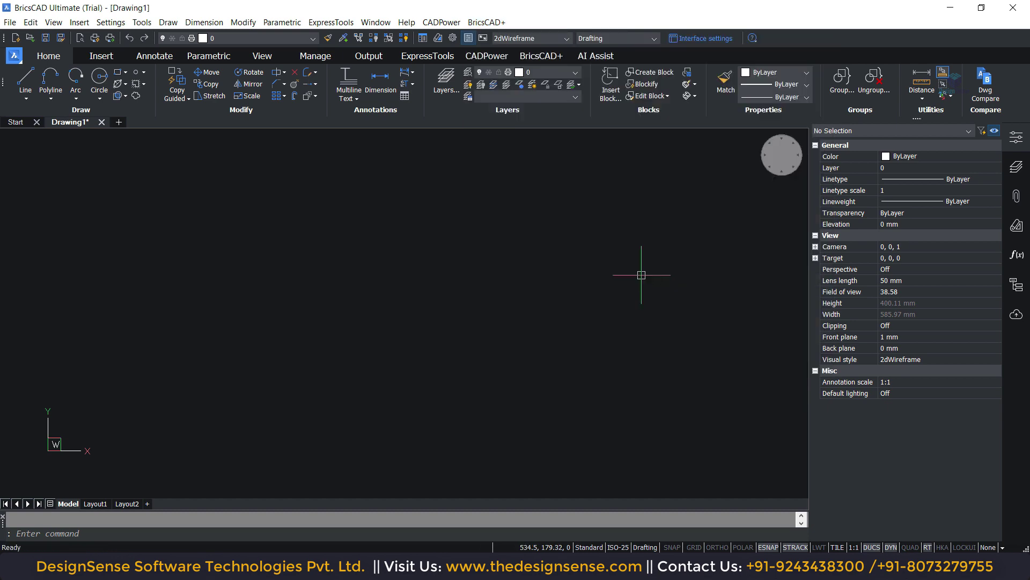